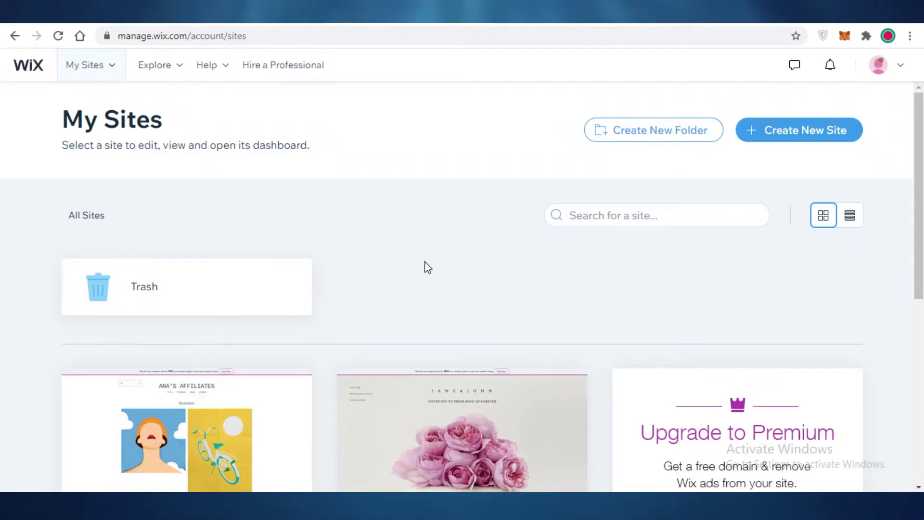
- Open and close the account menu, then scroll through the My Sites list
click(903, 65)
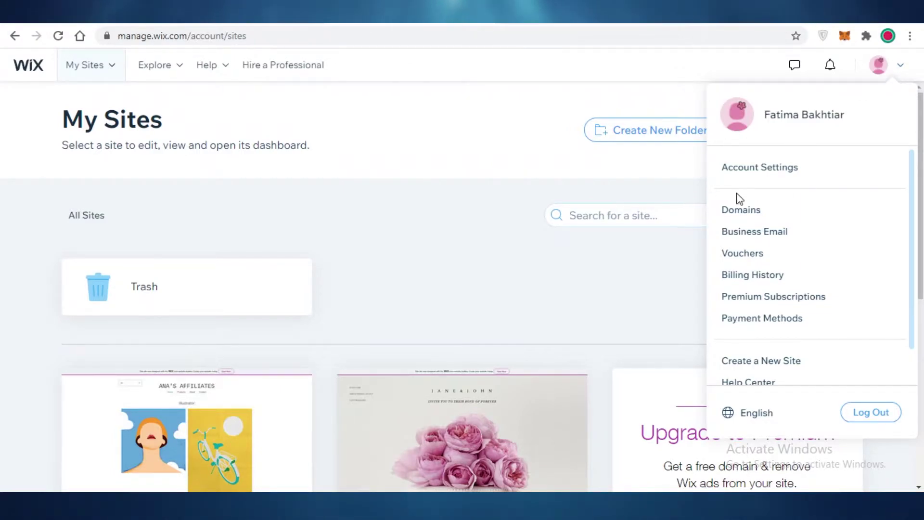
click(889, 73)
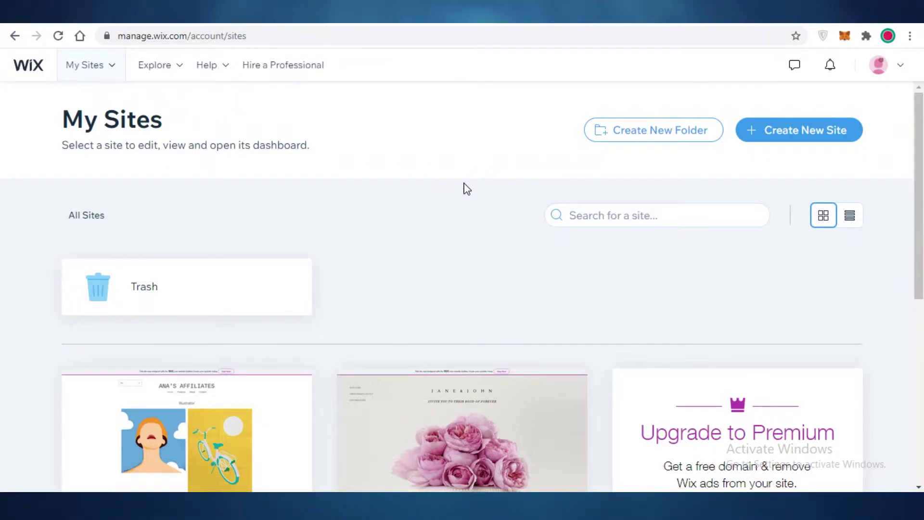
scroll(413, 163, down, 5)
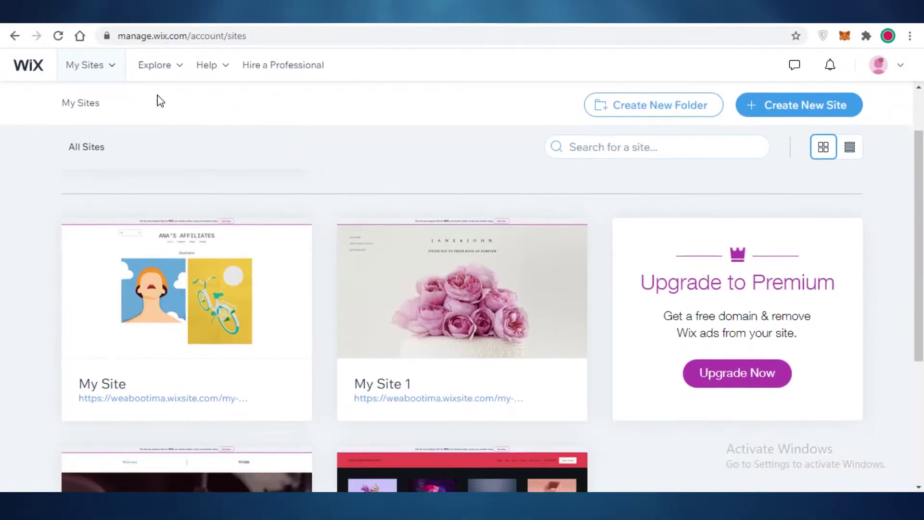
scroll(145, 104, up, 5)
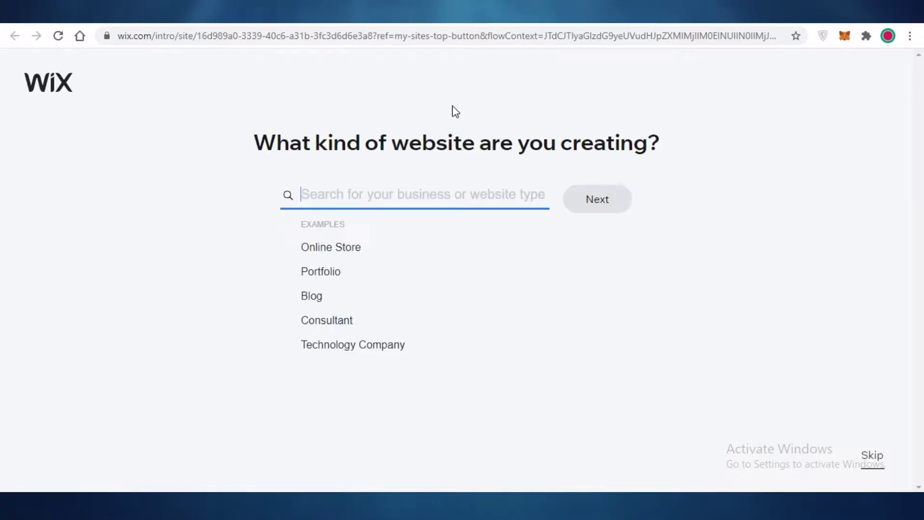
- Set the website type to Booking Agency and choose to start from an editable template
text(B)
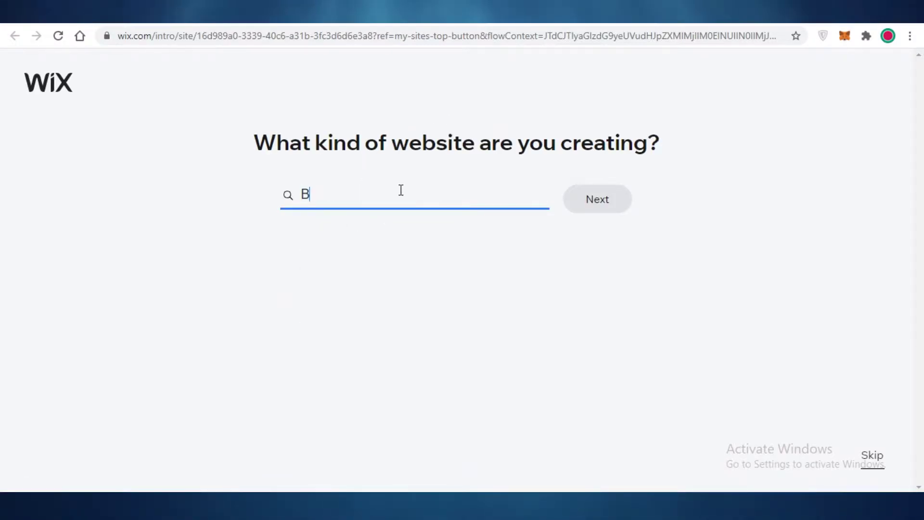
key(BackSpace)
text(Booking)
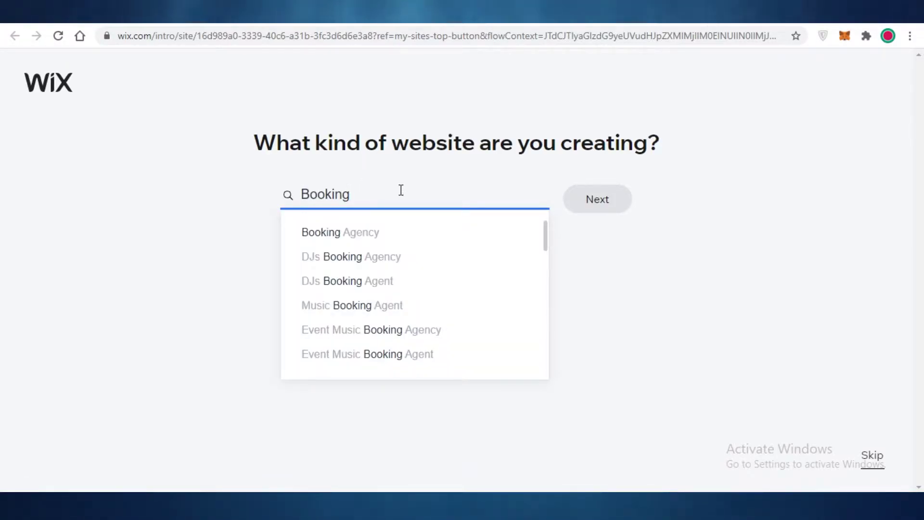
click(357, 236)
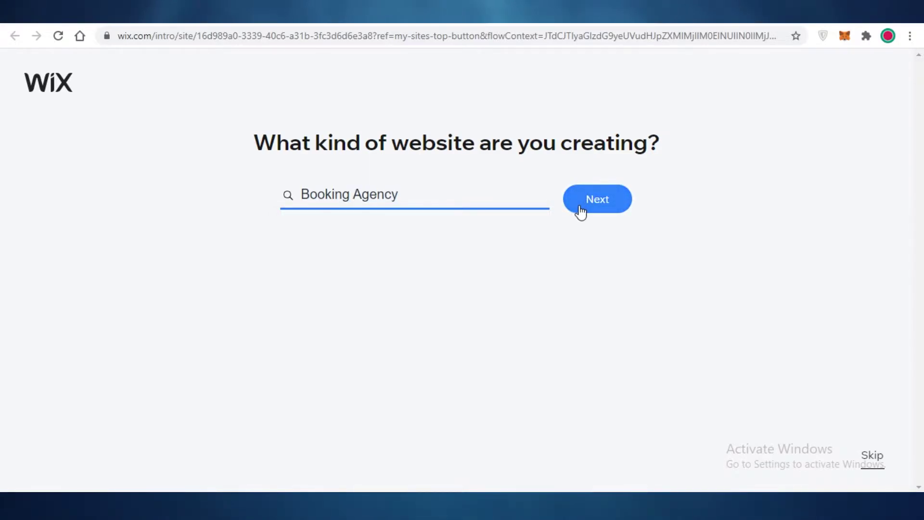
click(588, 205)
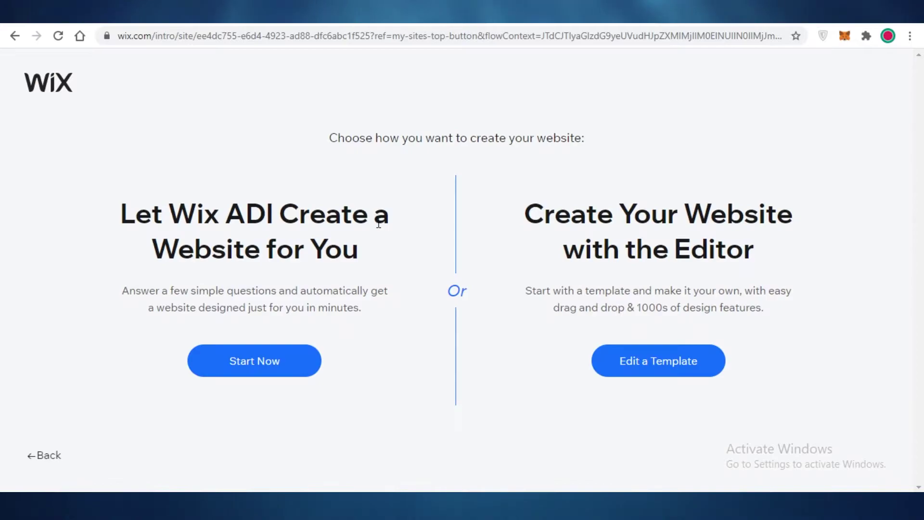
click(701, 374)
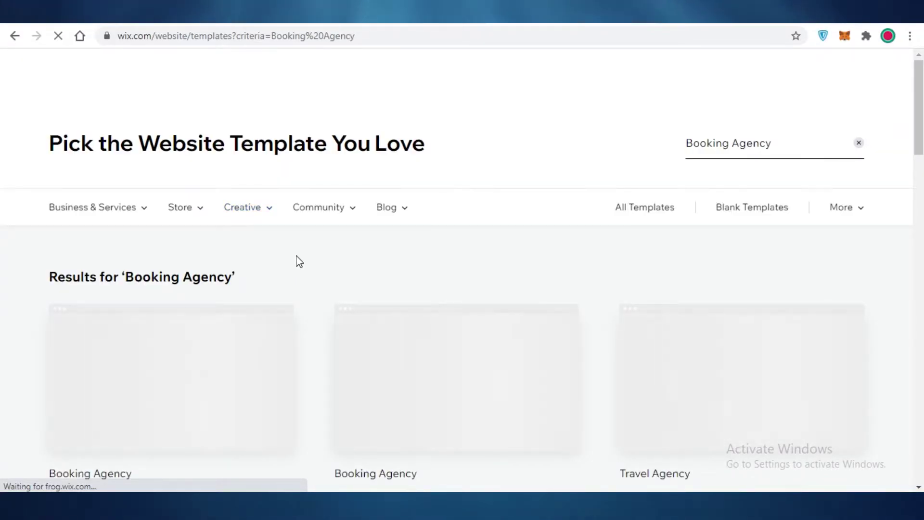
- Browse the first page of Booking Agency template results
mouse_move(299, 206)
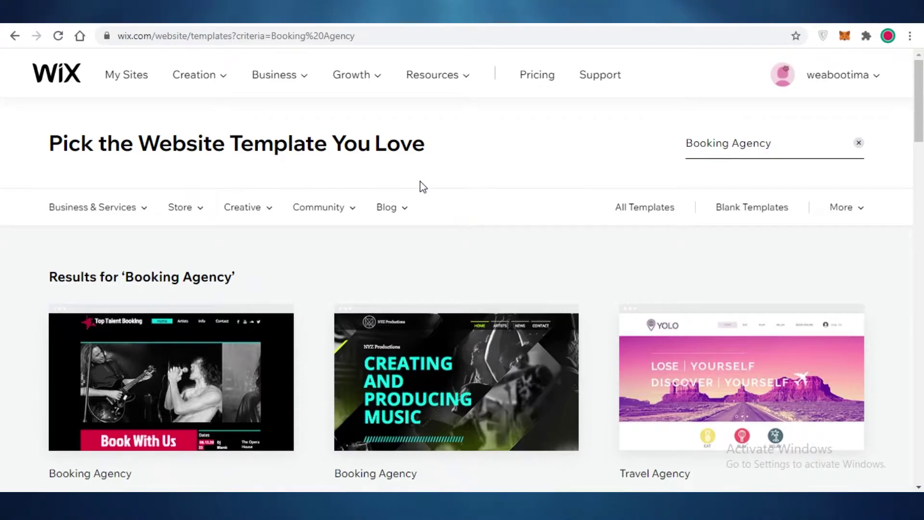
scroll(424, 190, down, 8)
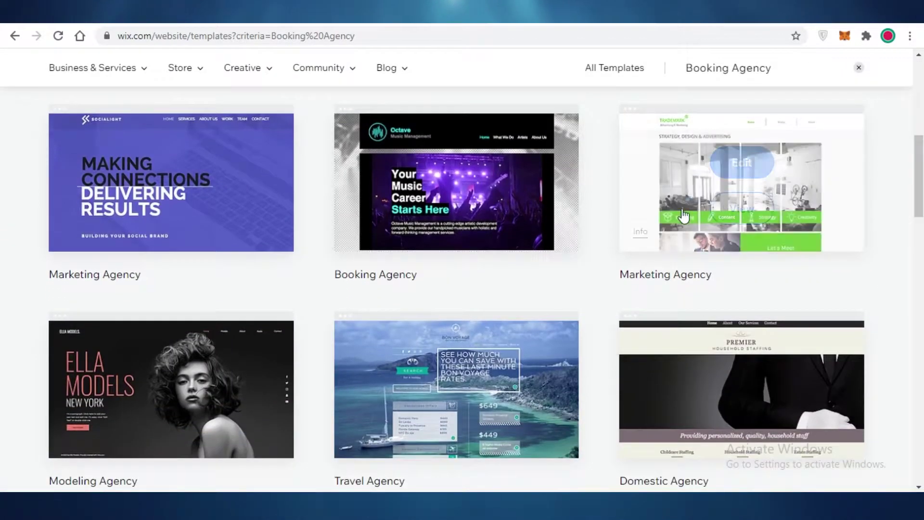
mouse_move(241, 181)
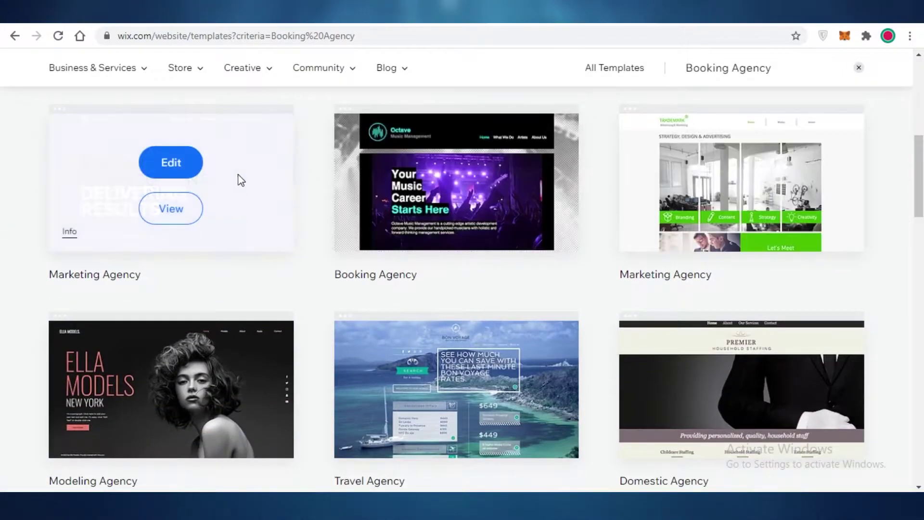
scroll(269, 233, down, 4)
mouse_move(831, 146)
scroll(829, 160, down, 1)
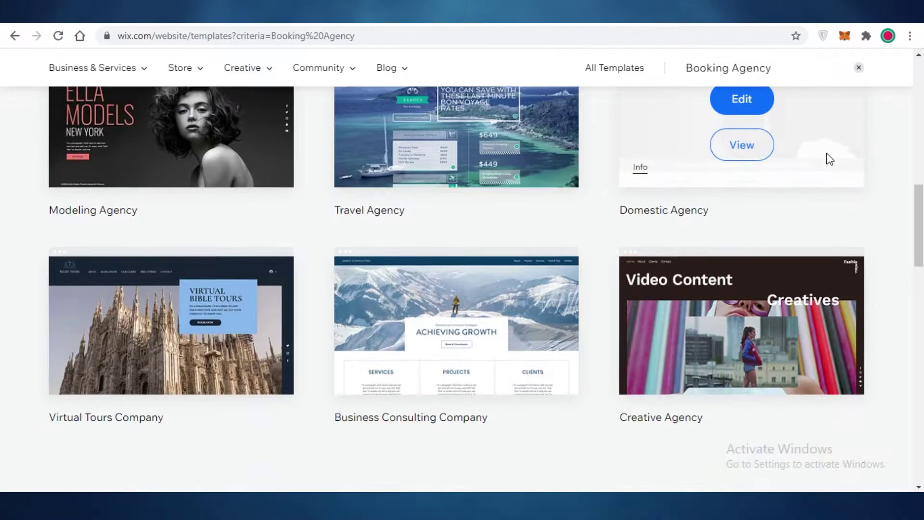
scroll(866, 192, down, 7)
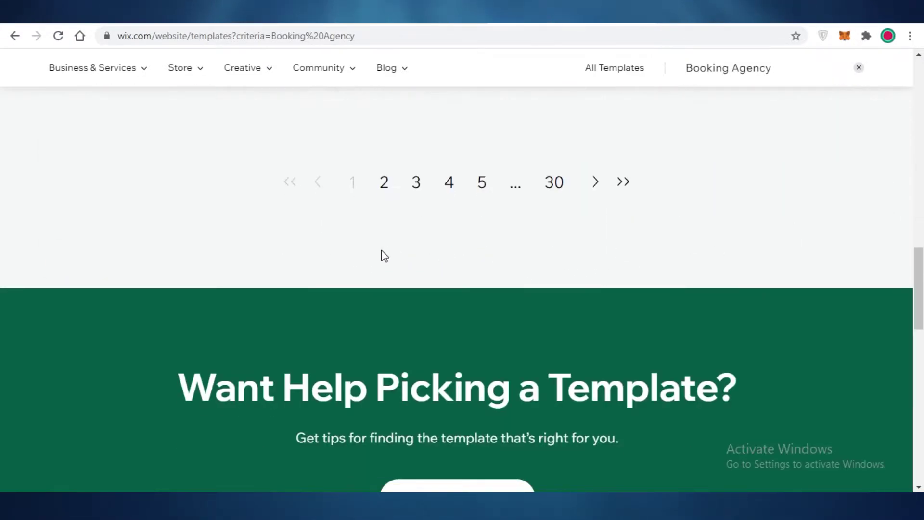
- Move to the second page of template results and scroll through the templates
click(385, 183)
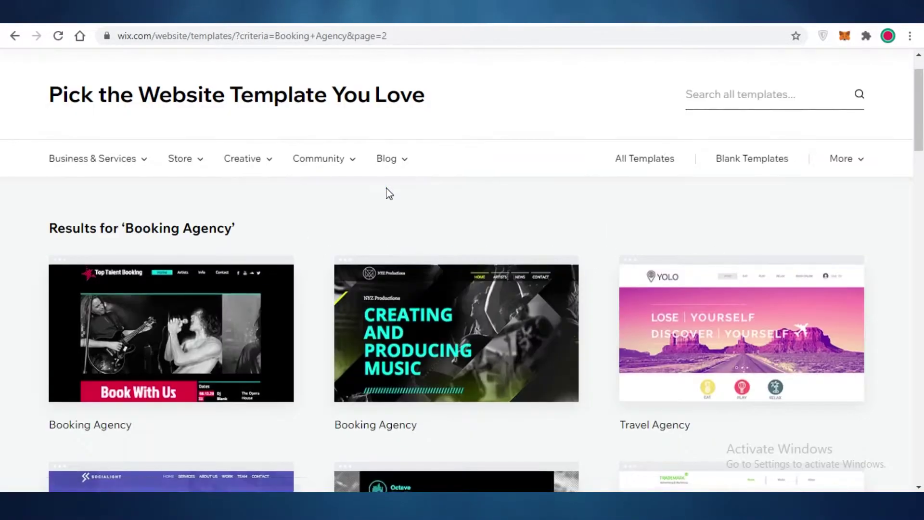
scroll(601, 119, down, 1)
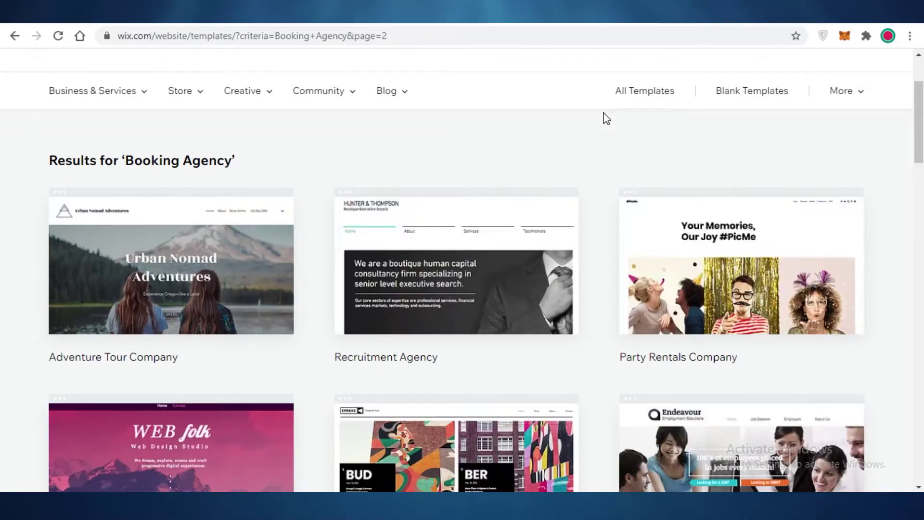
scroll(605, 123, down, 1)
scroll(233, 211, down, 5)
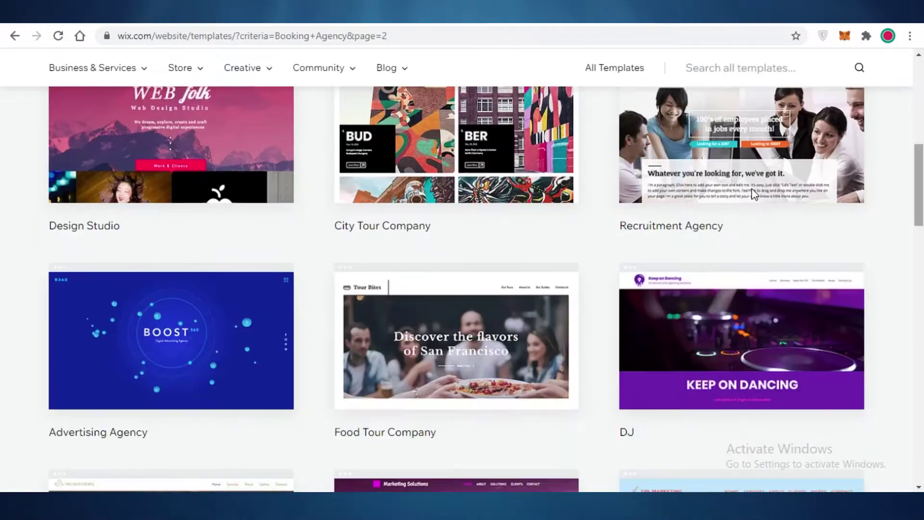
scroll(128, 240, up, 2)
scroll(241, 216, down, 3)
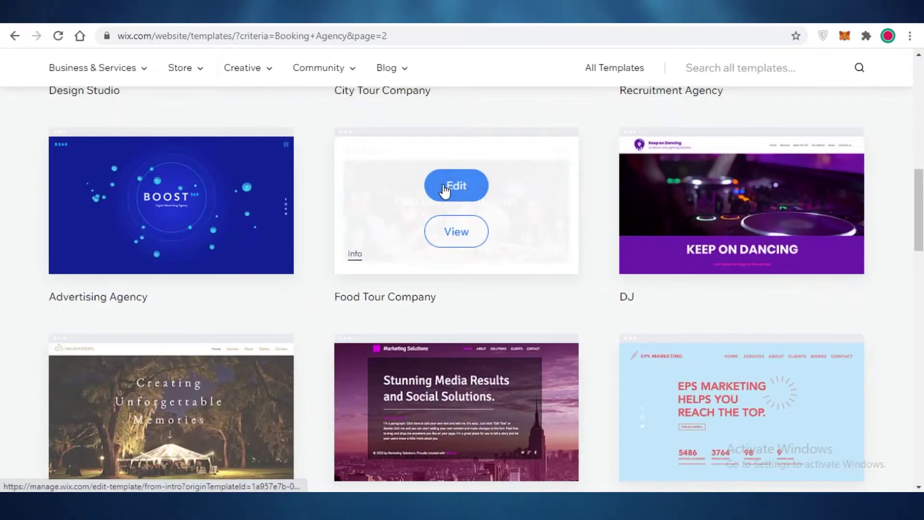
scroll(443, 192, down, 3)
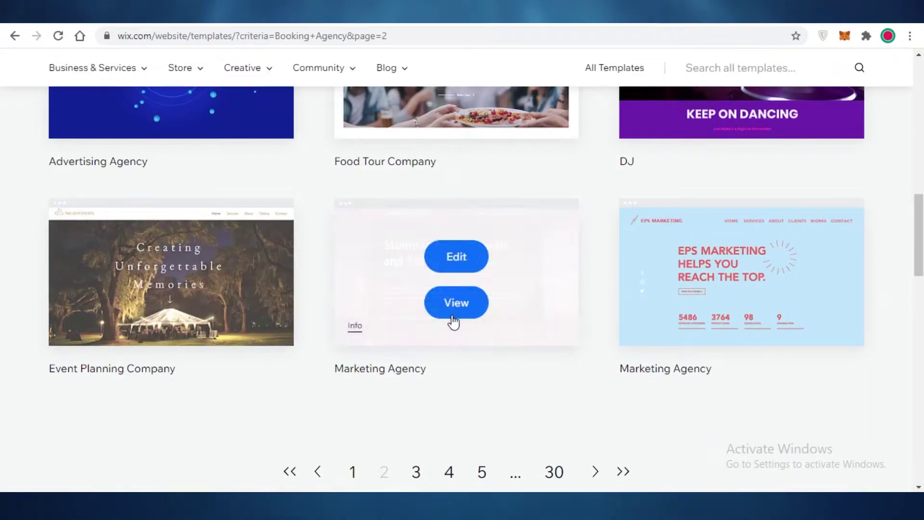
scroll(168, 344, up, 12)
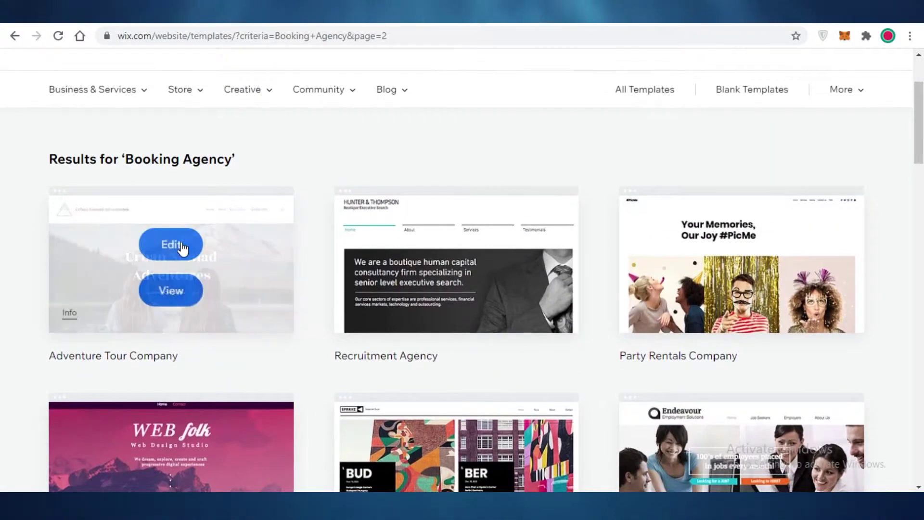
- Clear the accidental text selection beneath the template cards
mouse_move(192, 289)
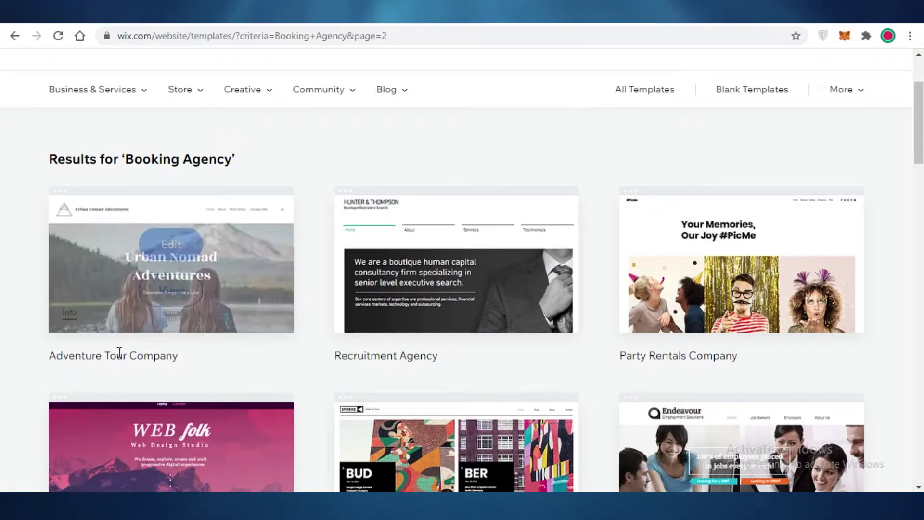
drag(80, 355, 295, 351)
click(96, 198)
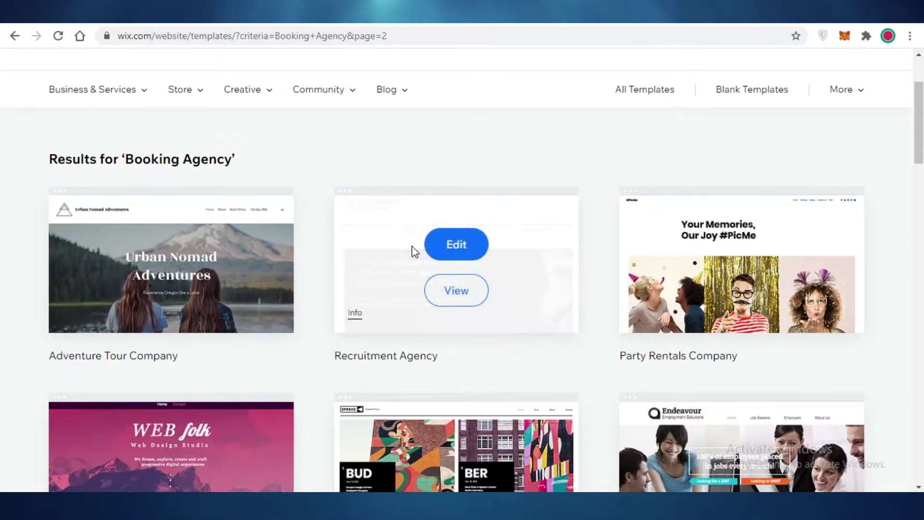
click(97, 359)
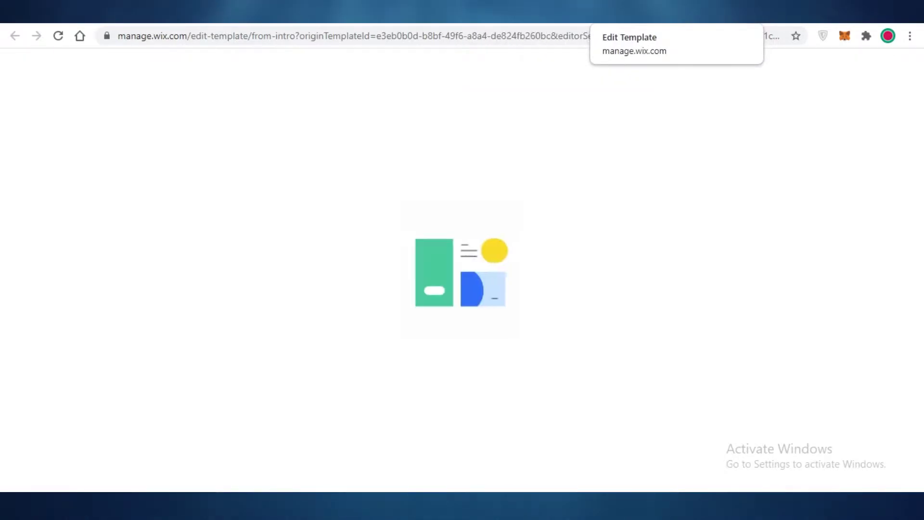
- Return to the Edit Template tab and let the Hunter & Thompson template load
click(584, 19)
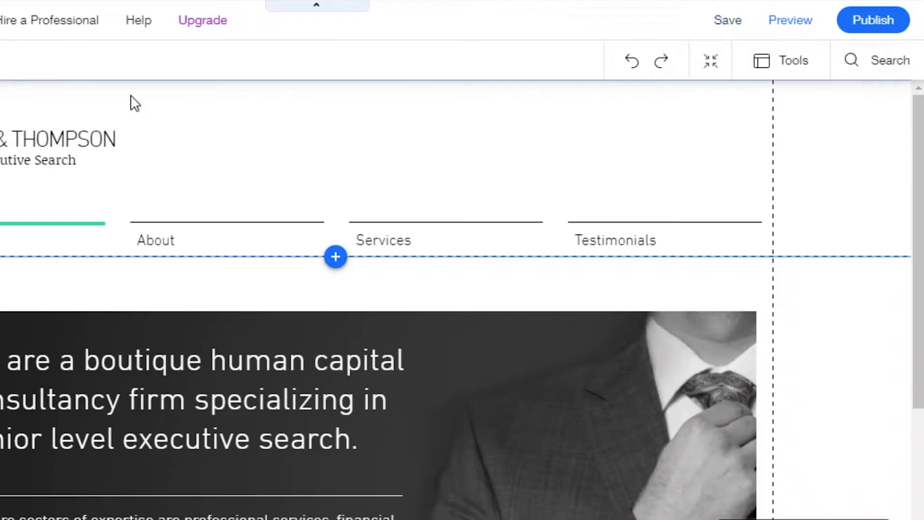
- Delete the Hunter & Thompson name and 'Boutique Executive Search' tagline from the header, then open theme settings
scroll(172, 236, down, 2)
scroll(172, 236, up, 2)
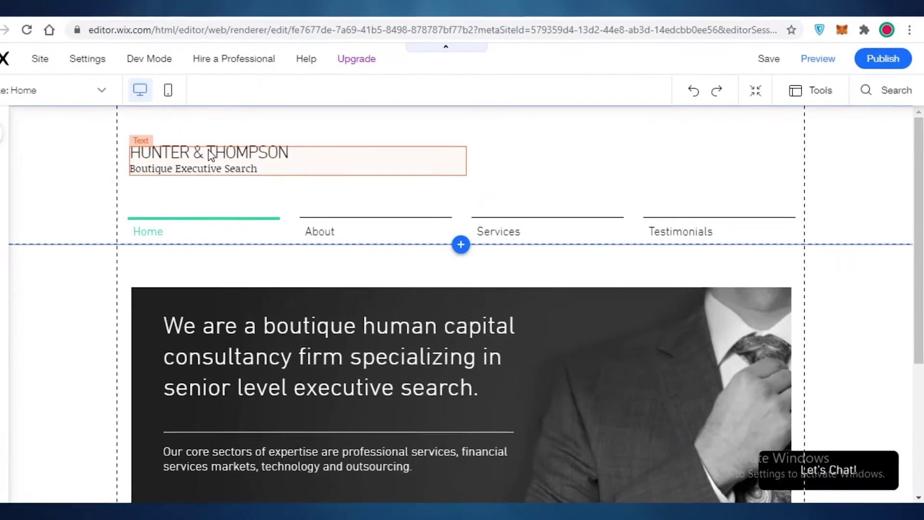
click(210, 155)
double_click(233, 164)
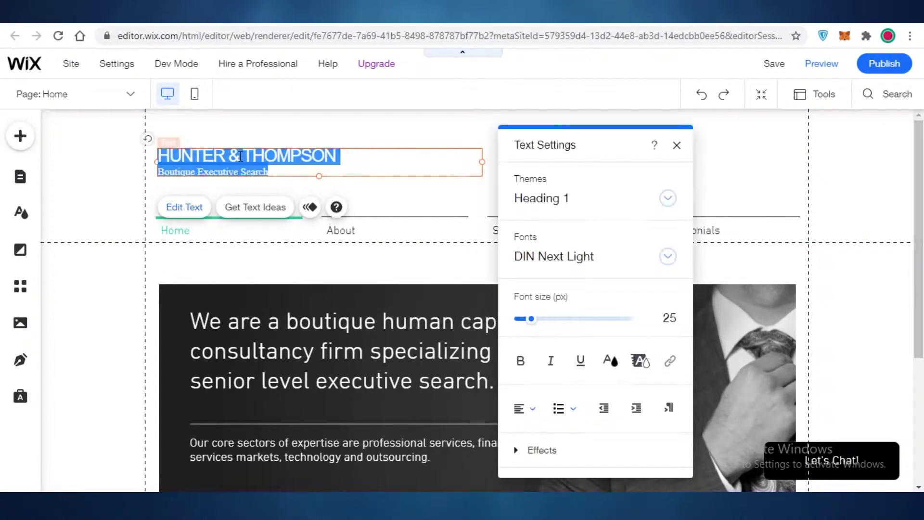
key(BackSpace)
text(Boutique Executive Search)
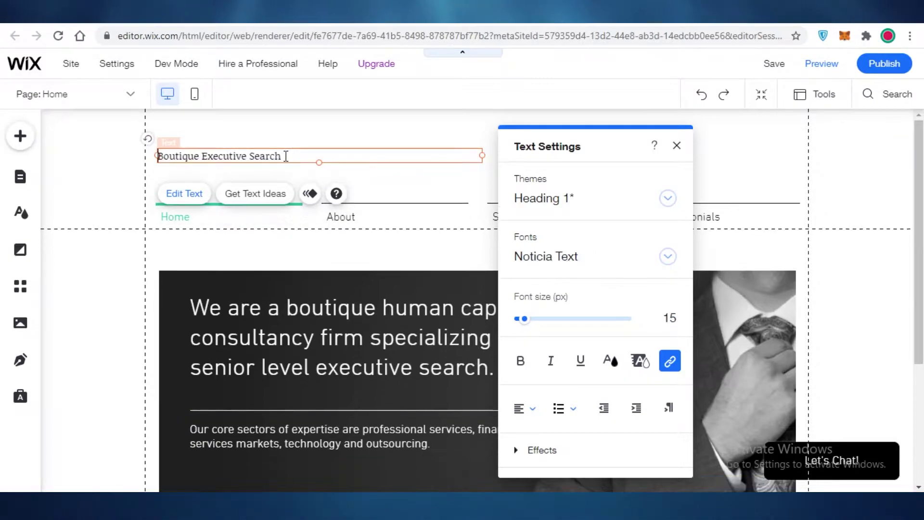
key(ctrl+a)
key(BackSpace)
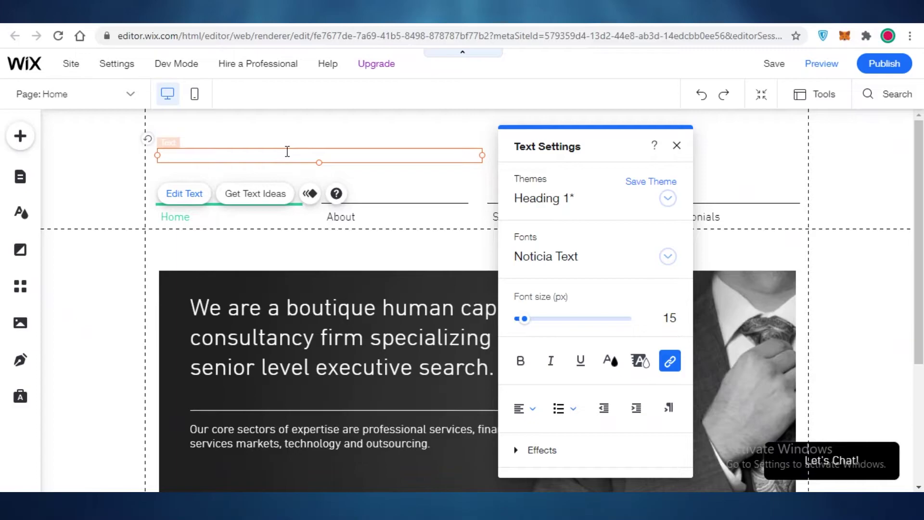
click(559, 200)
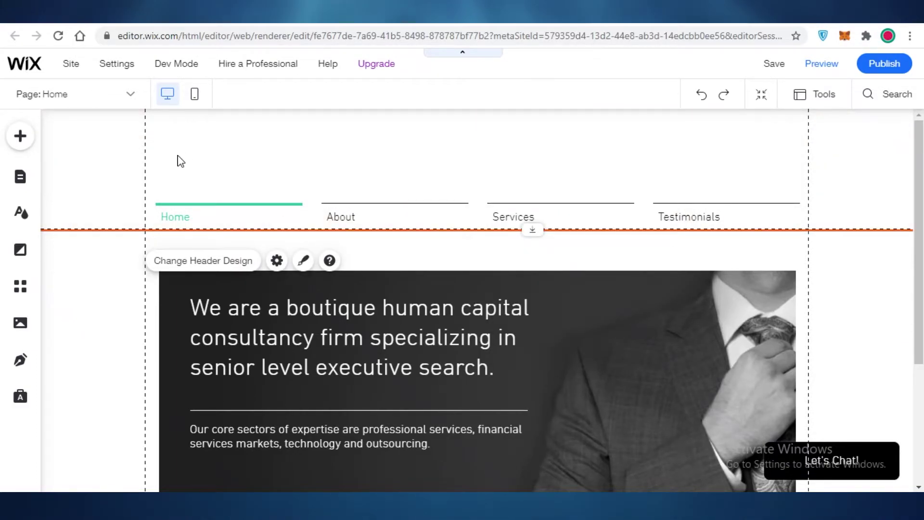
click(20, 212)
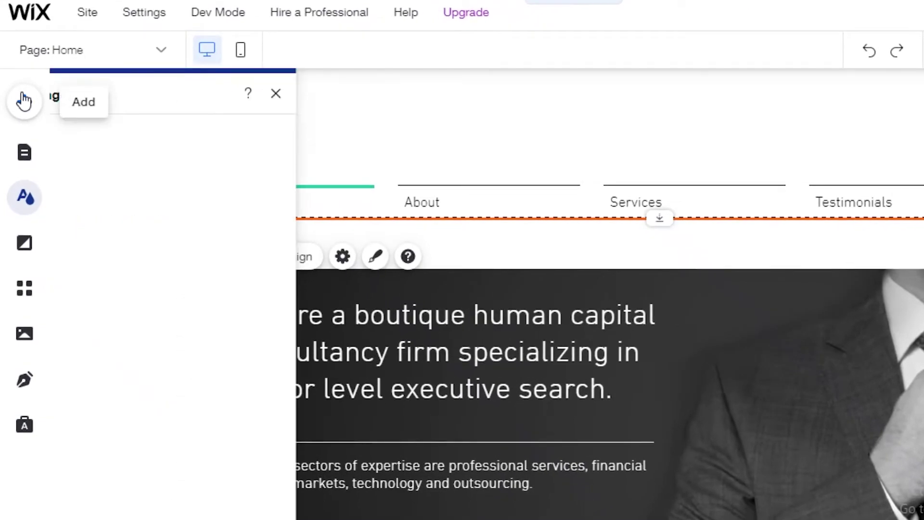
- Add a caps title reading 'JANES PSYCHOTHERAPY CLINIC' to the header, widened to one line
click(23, 101)
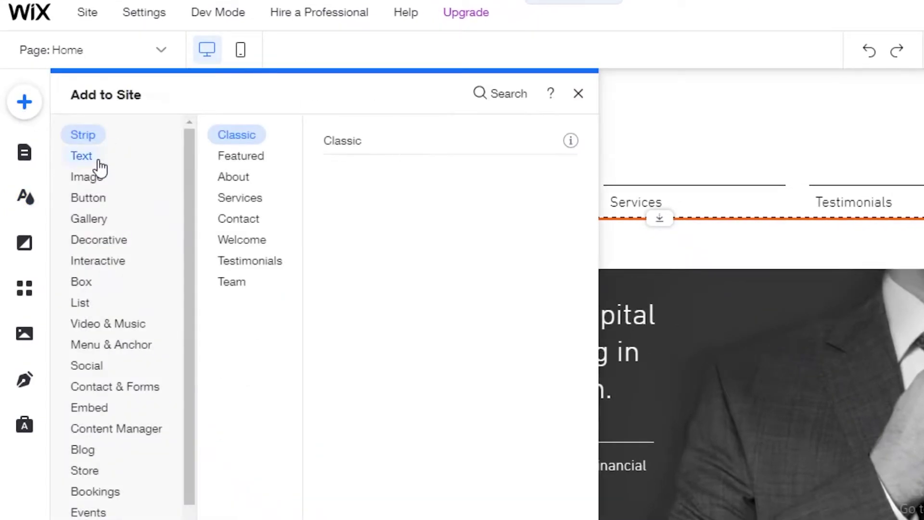
click(96, 161)
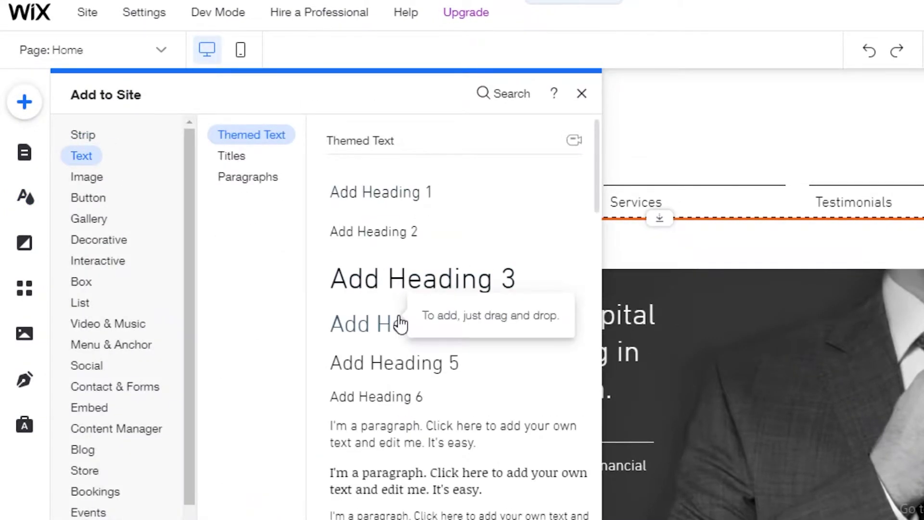
scroll(398, 322, down, 5)
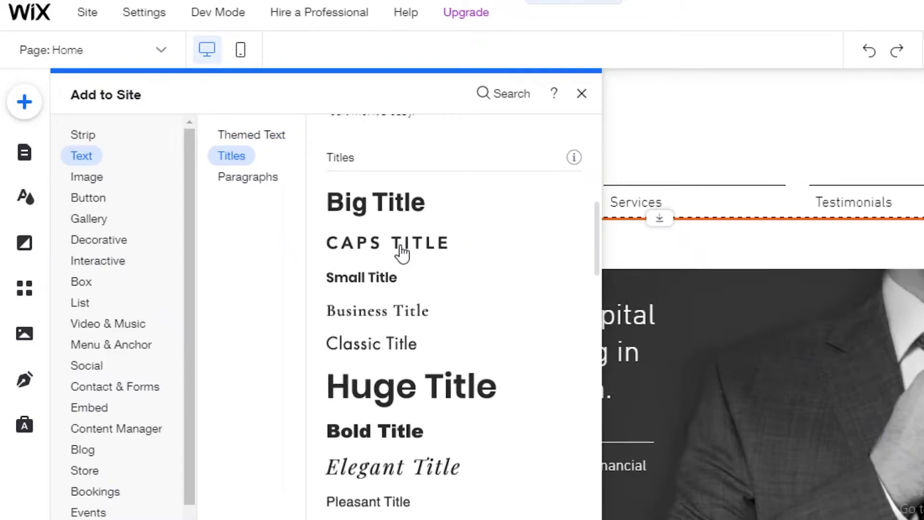
drag(402, 253, 614, 308)
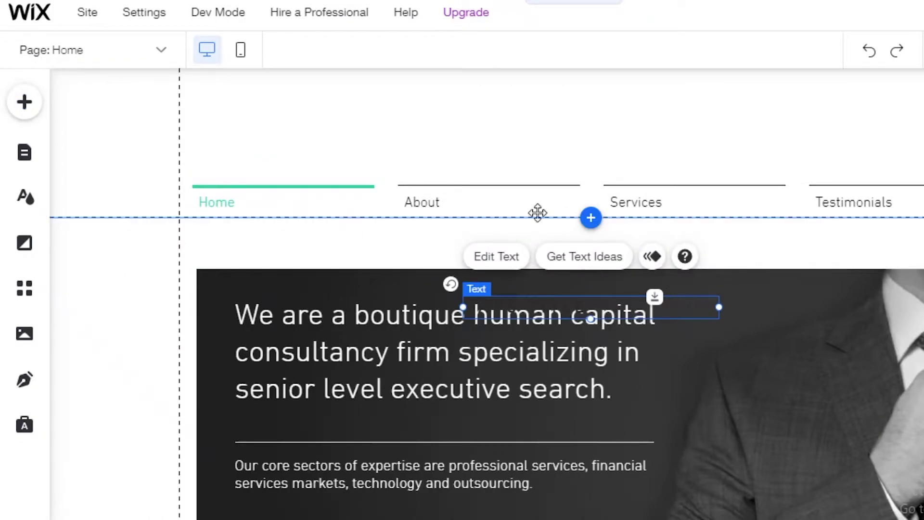
drag(537, 212, 443, 124)
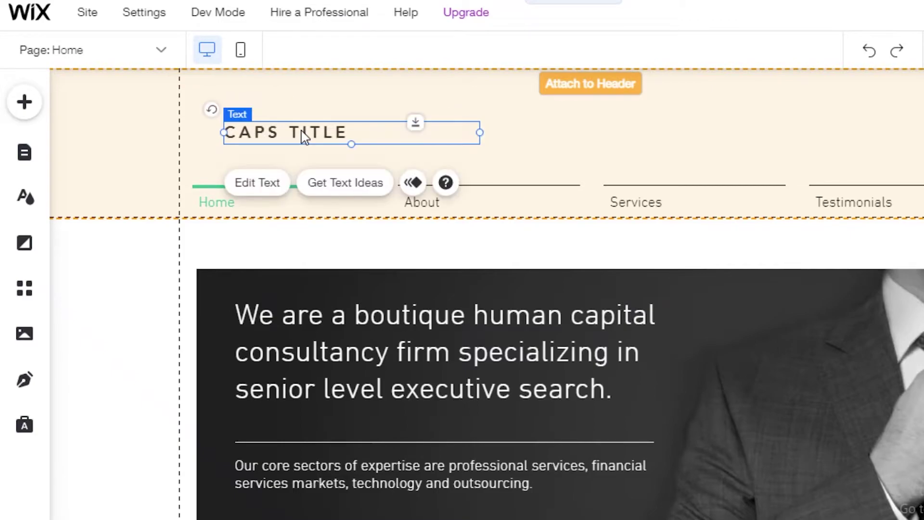
drag(304, 136, 301, 129)
double_click(306, 134)
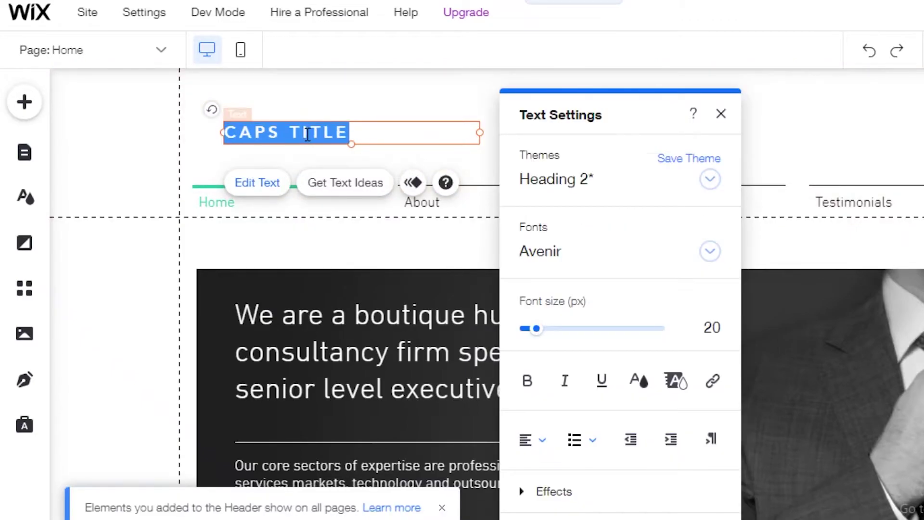
text(JANES PSYCHOTHERA)
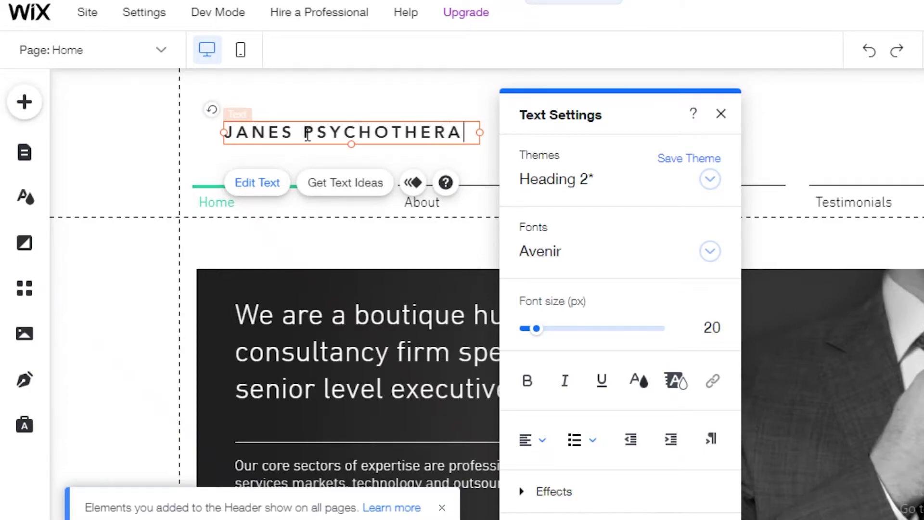
text(PY CLINIC)
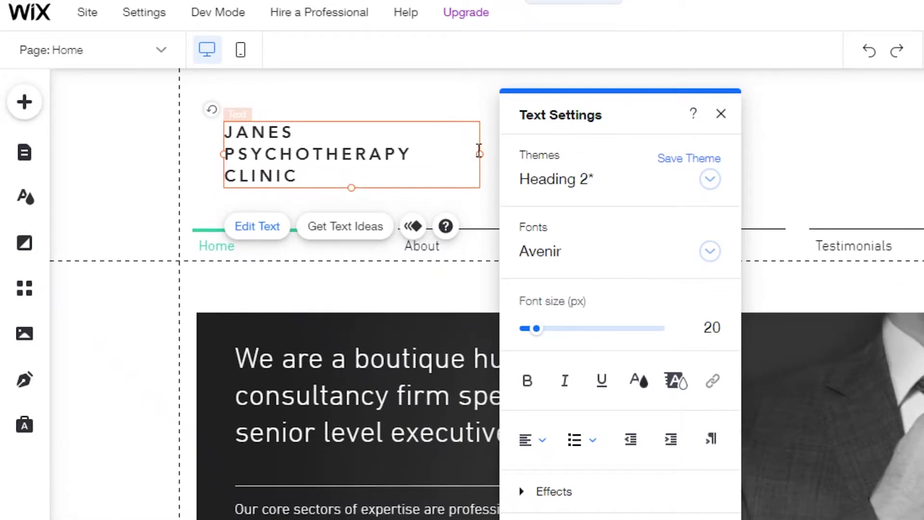
drag(482, 154, 816, 124)
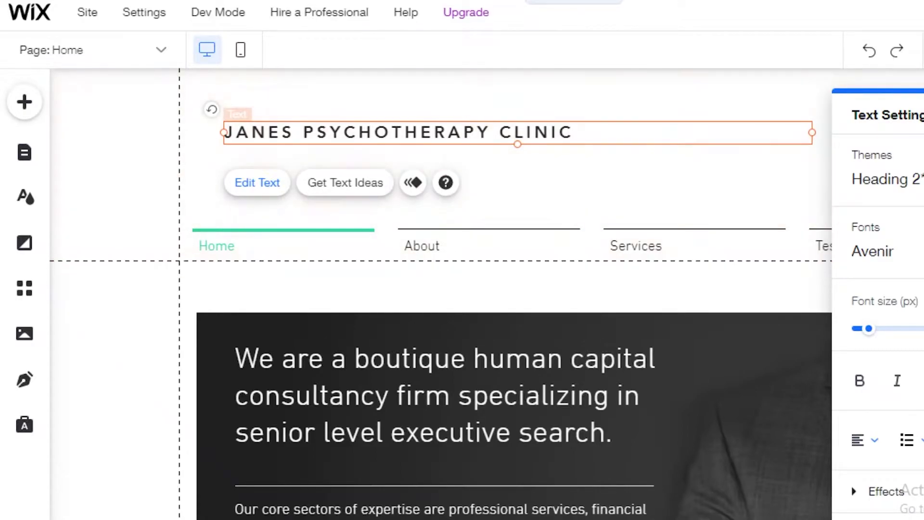
- Resize and reposition the clinic title box, then delete the title from the header
click(534, 190)
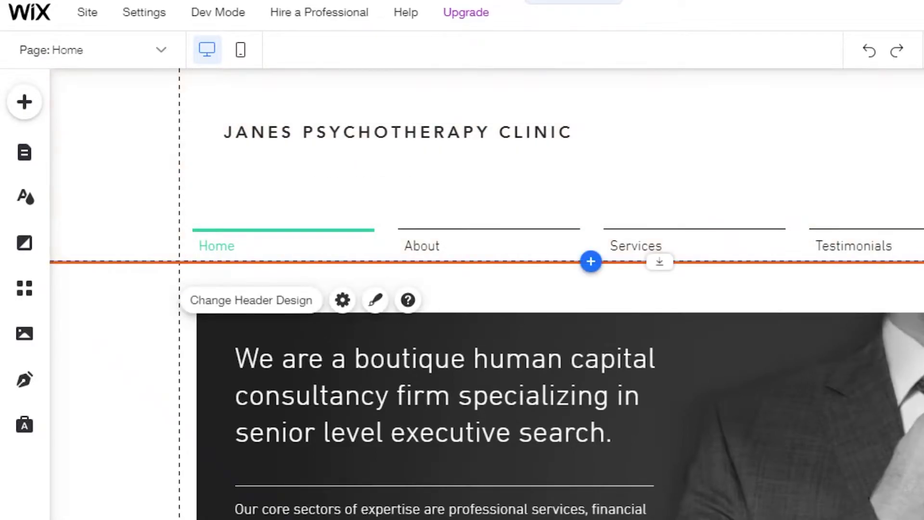
scroll(433, 240, down, 5)
scroll(433, 241, up, 5)
click(480, 131)
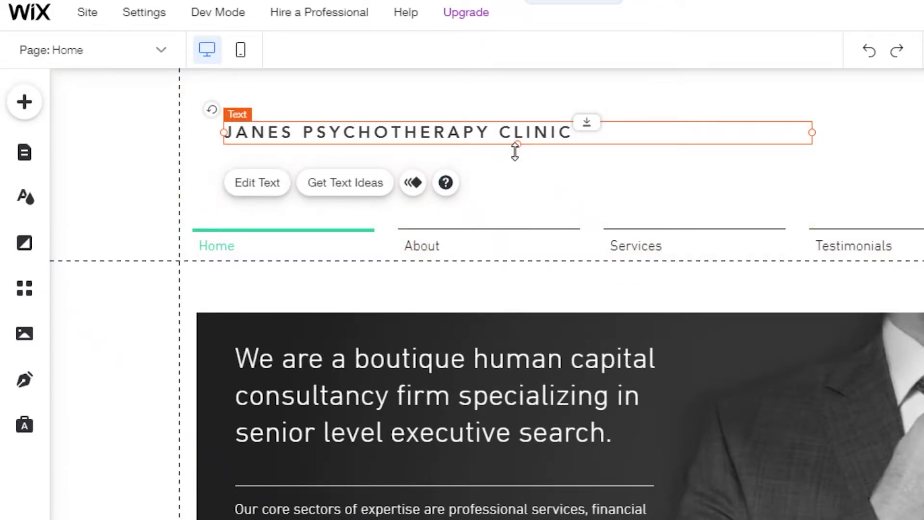
drag(515, 150, 511, 187)
drag(489, 140, 410, 166)
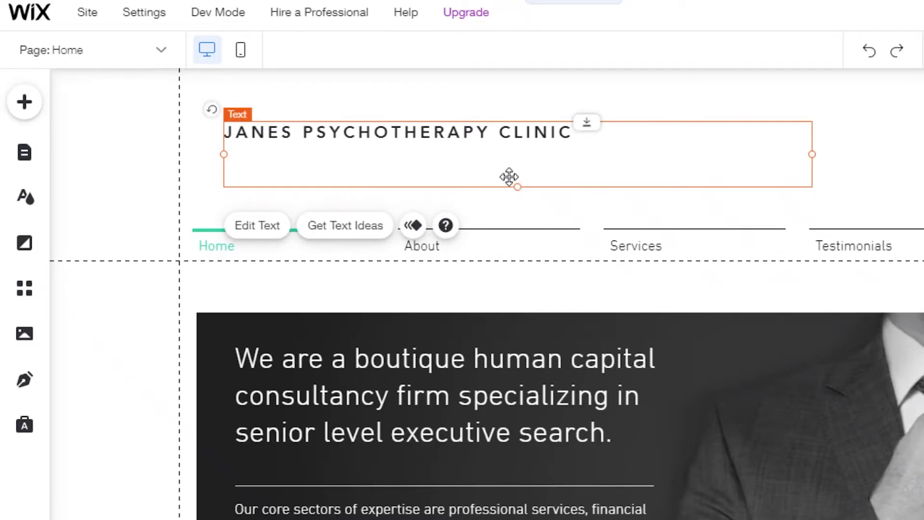
key(Delete)
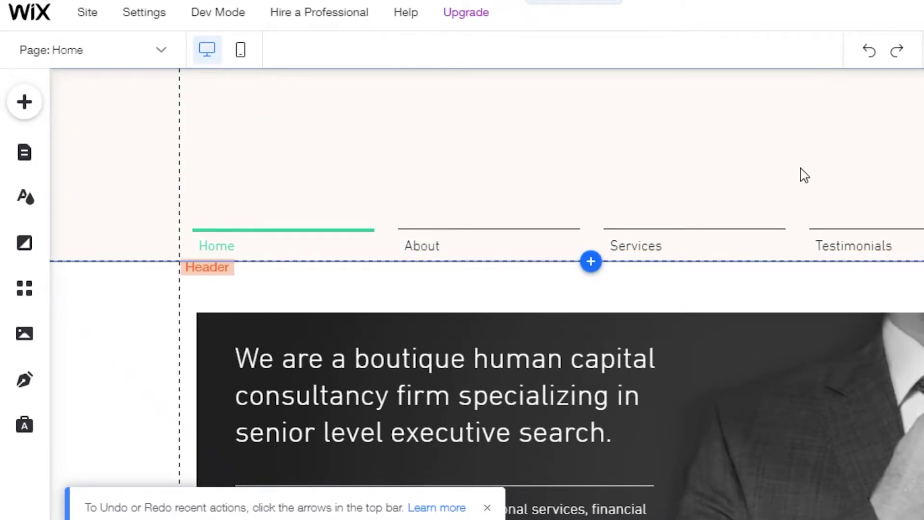
- Shorten the header from its bottom edge and move the navigation menu higher
scroll(745, 215, down, 3)
scroll(557, 139, up, 3)
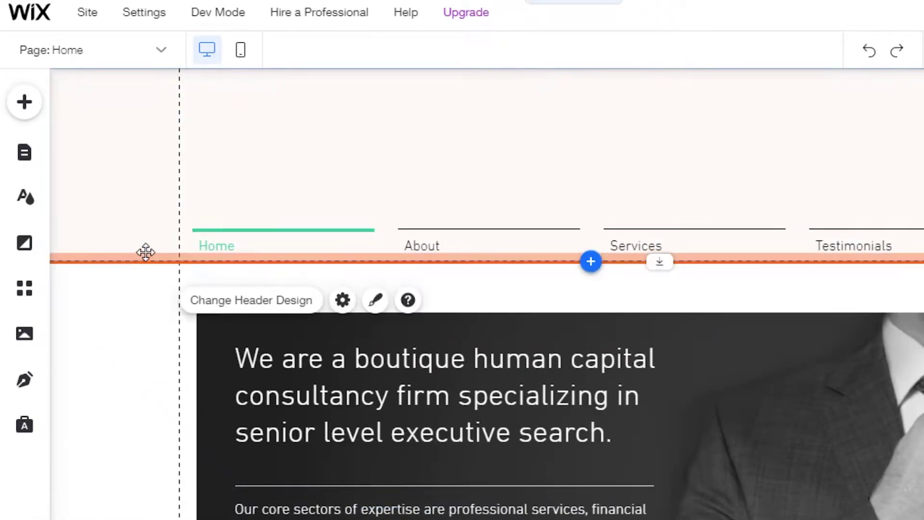
drag(145, 252, 163, 198)
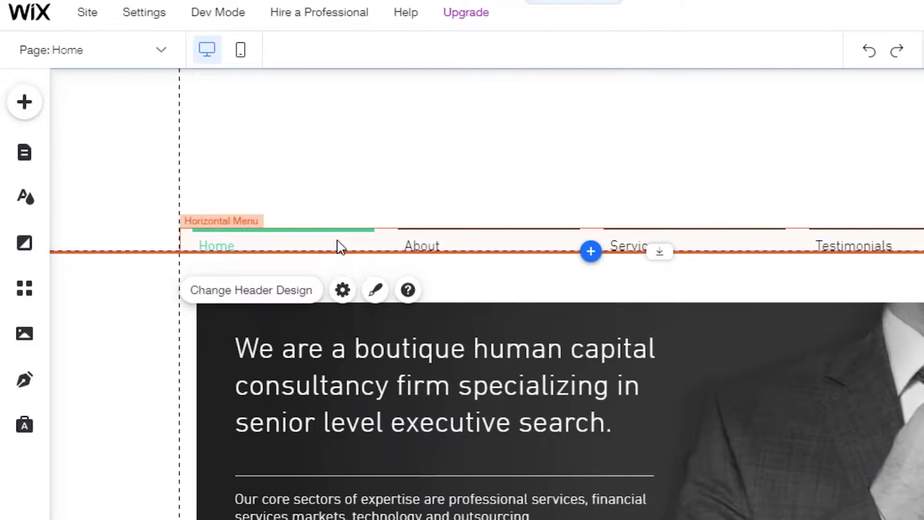
drag(362, 240, 357, 168)
drag(324, 248, 327, 207)
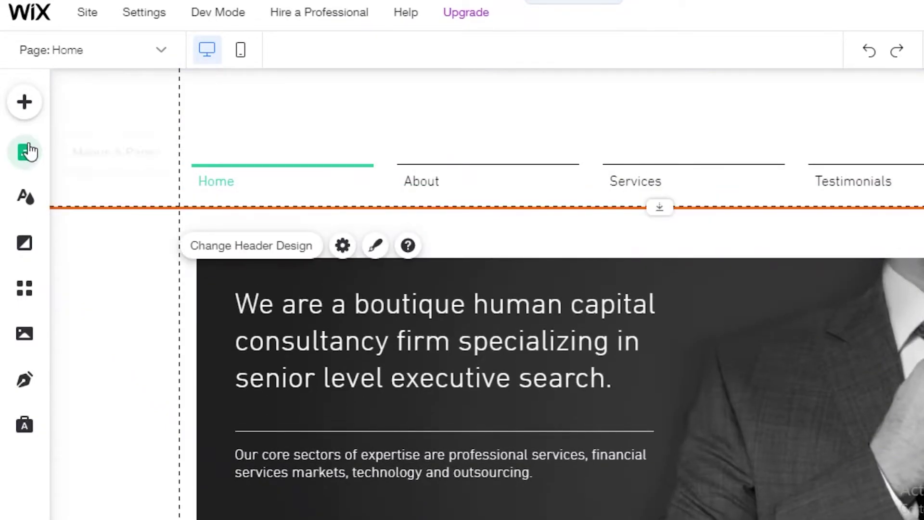
- Place a caps title reading 'JANES PSYCHOTHERAPY CLINIC' at the top-left of the shortened header
click(32, 112)
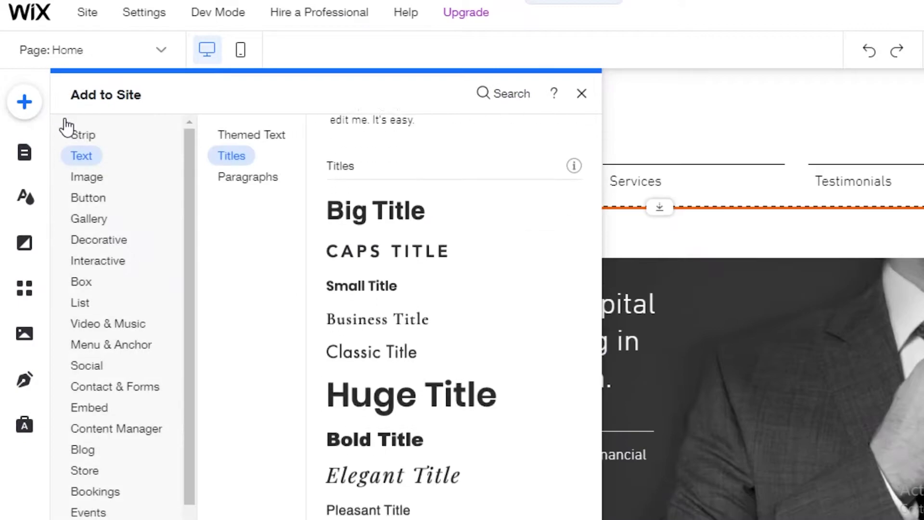
drag(385, 244, 458, 112)
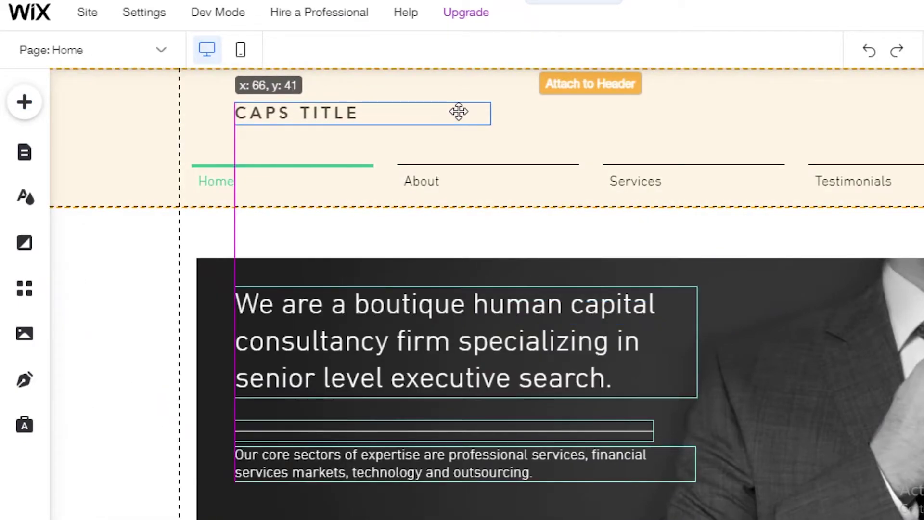
drag(268, 133, 270, 127)
double_click(339, 117)
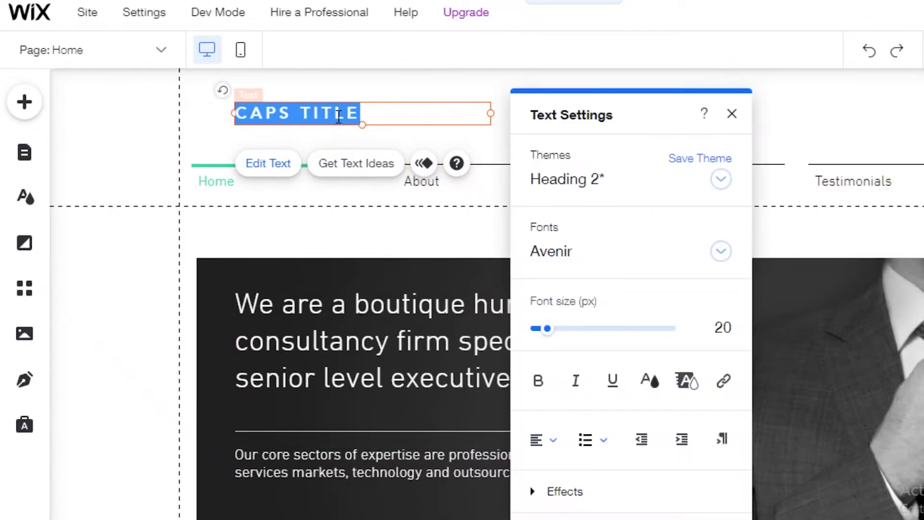
text(JANES)
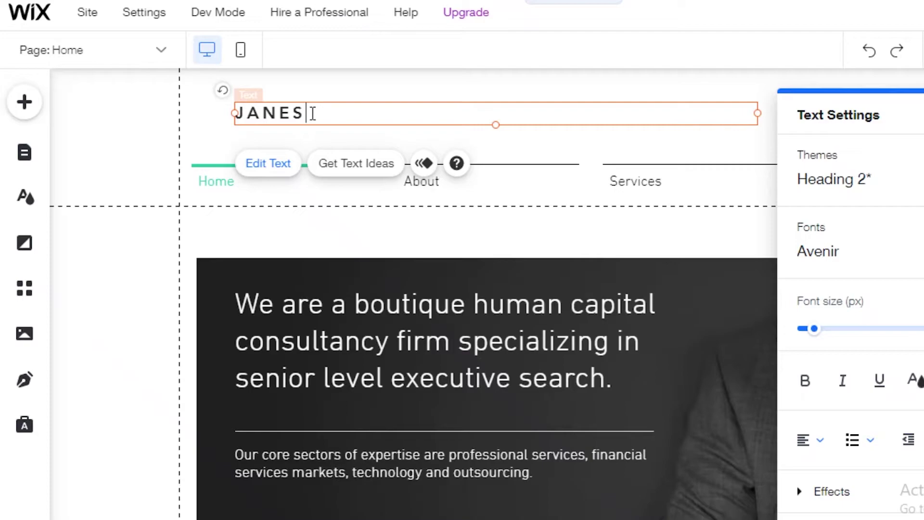
text( PSYCHOTHERAPY CLINIC)
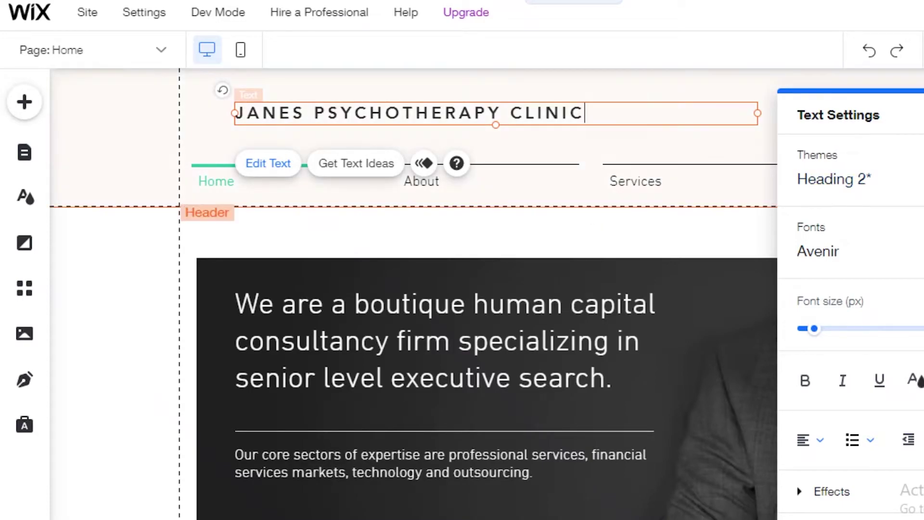
click(363, 202)
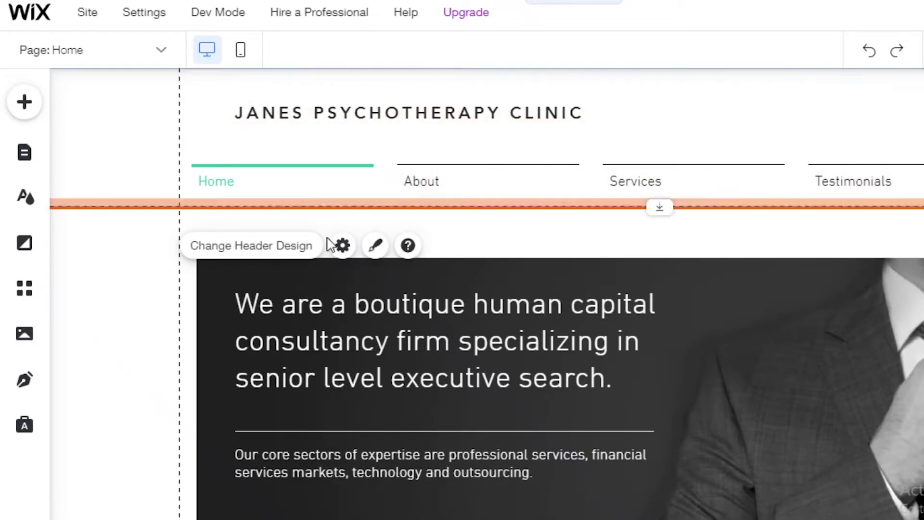
scroll(490, 241, down, 2)
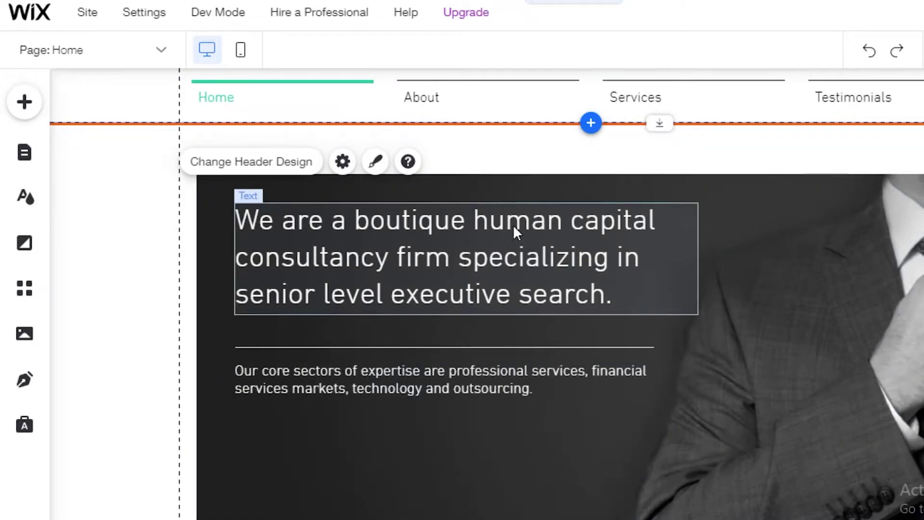
scroll(540, 243, down, 3)
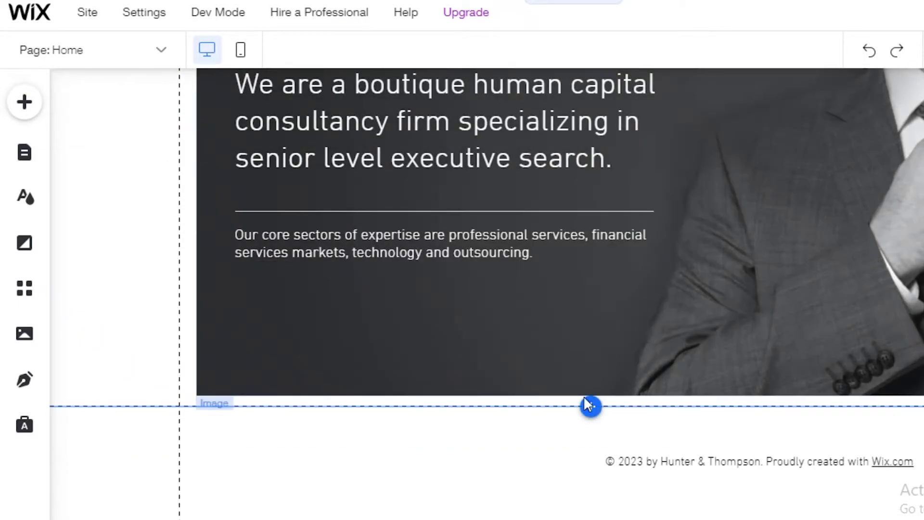
scroll(626, 337, up, 5)
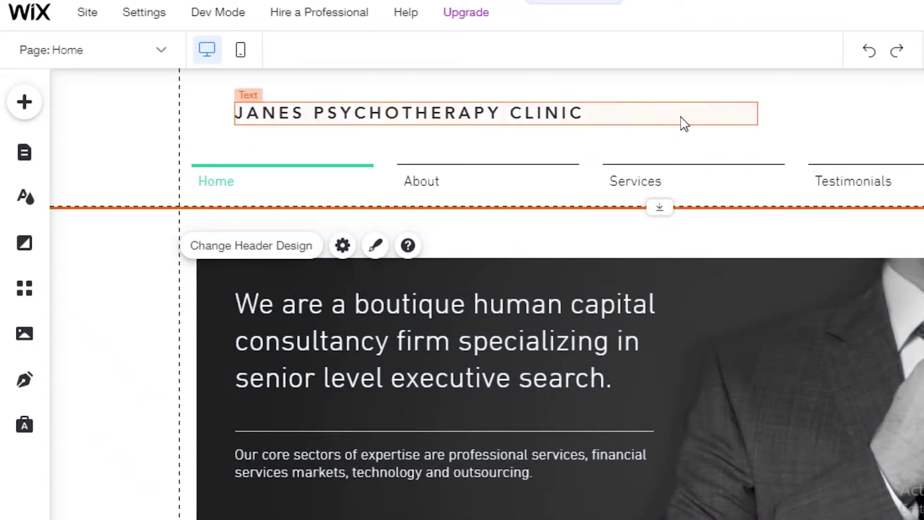
scroll(537, 217, down, 4)
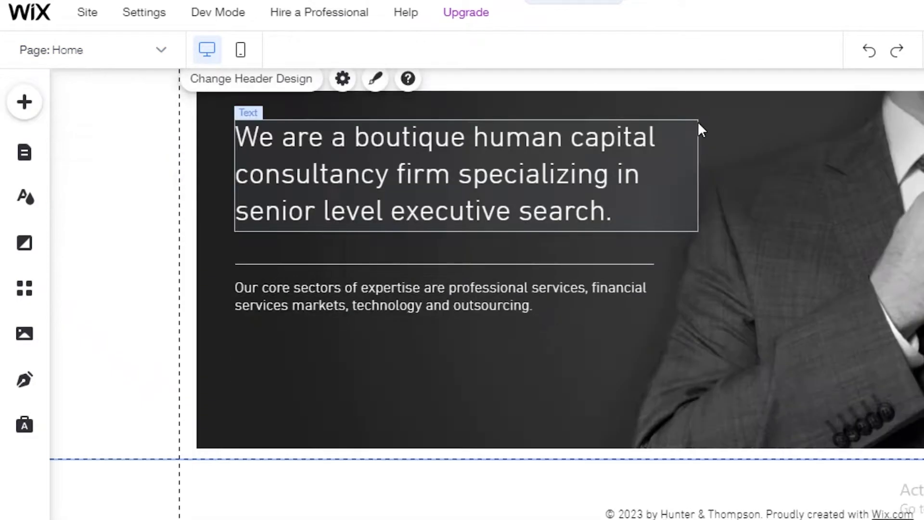
scroll(337, 157, up, 4)
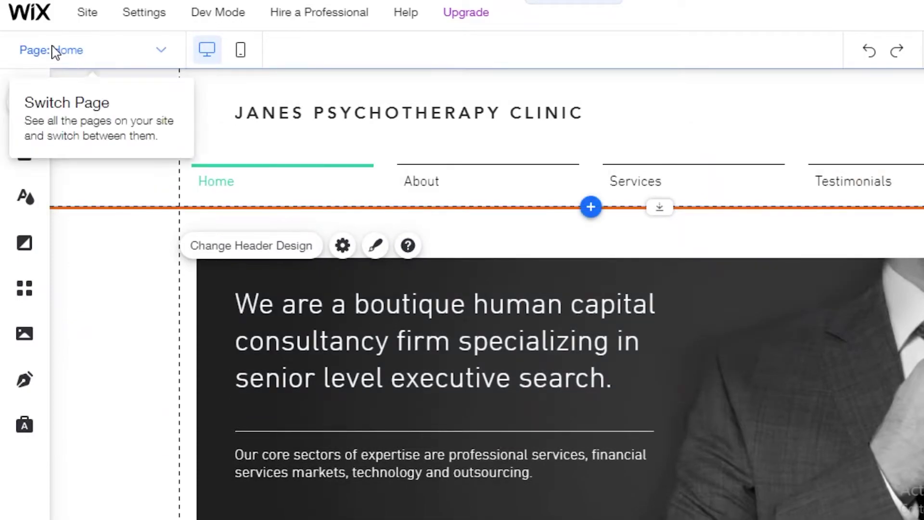
- Add a new blank page to the site
click(111, 53)
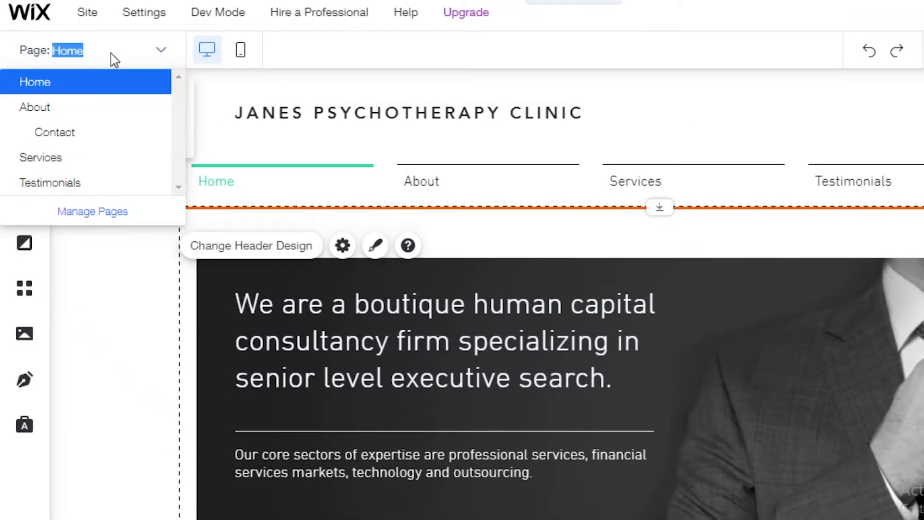
click(72, 221)
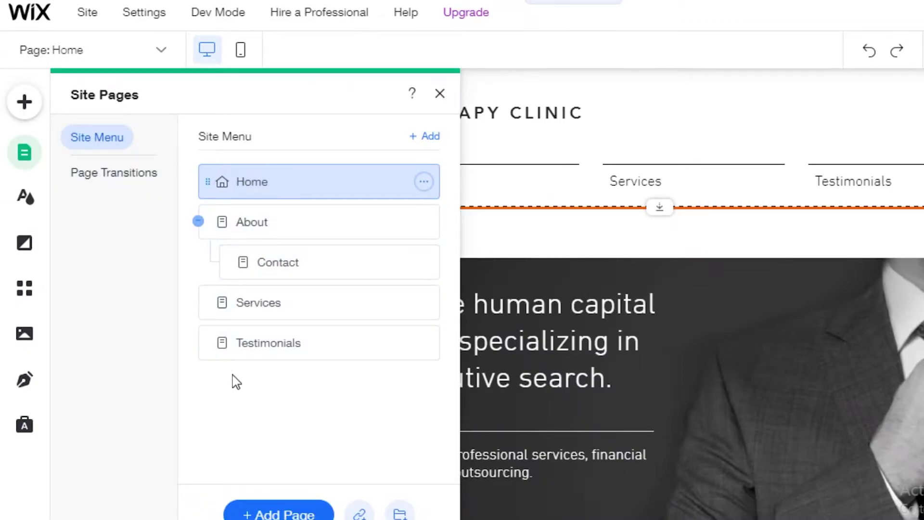
click(417, 139)
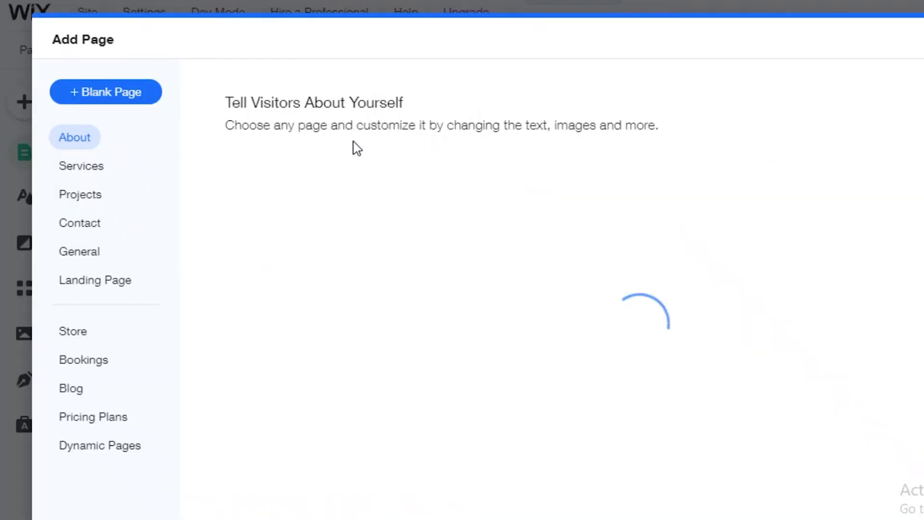
click(71, 97)
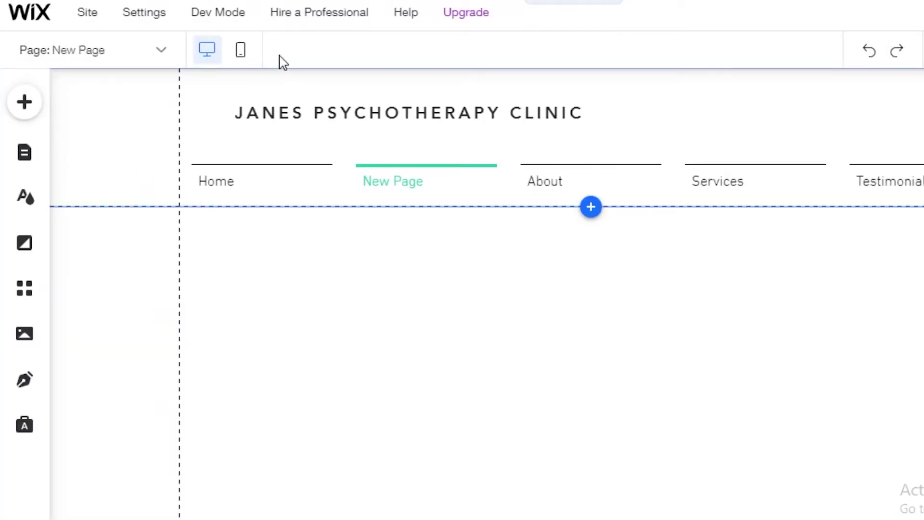
- Rename New Page to 'Bookings' in the site pages manager
click(115, 52)
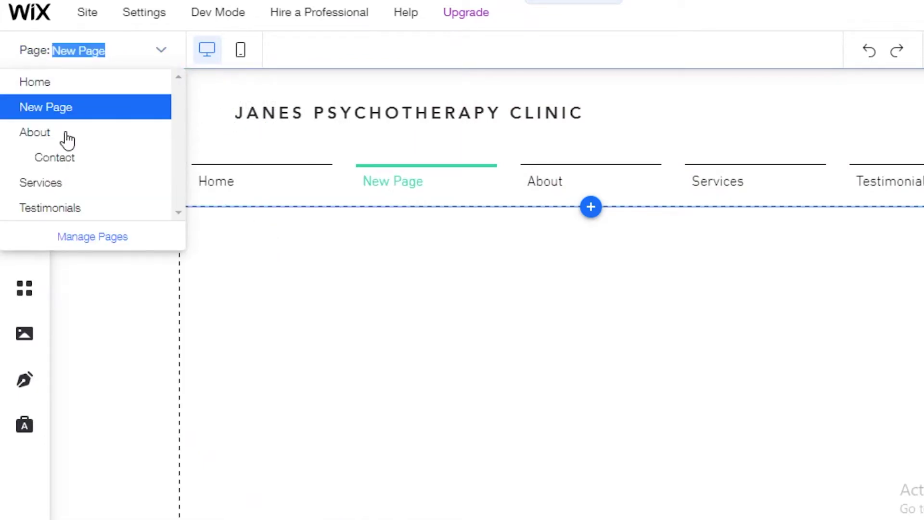
click(66, 238)
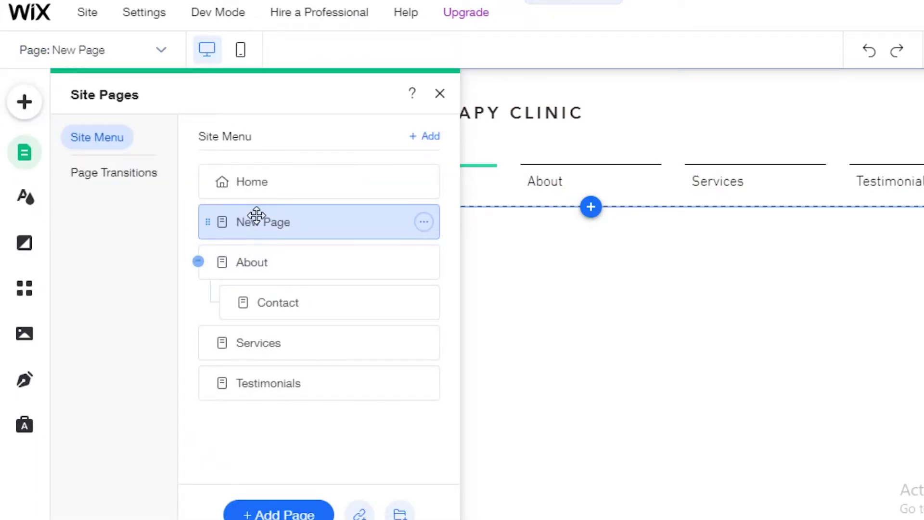
click(425, 223)
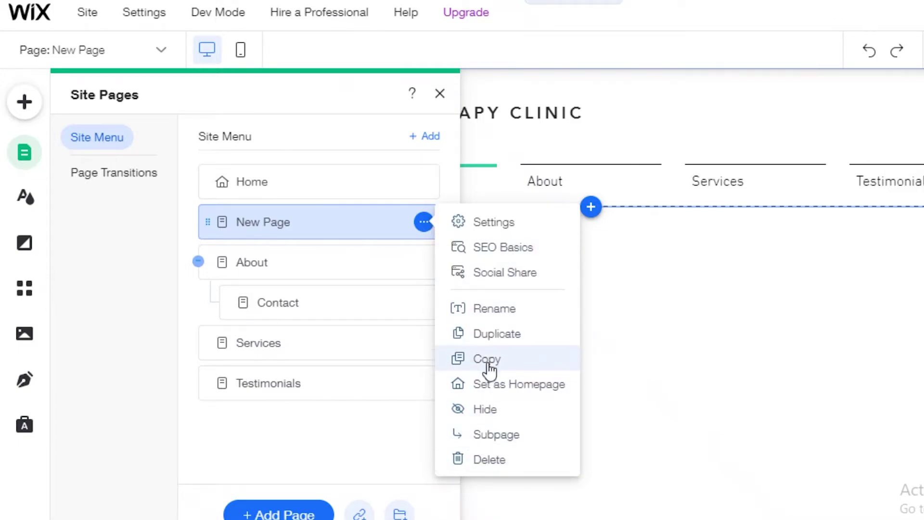
click(494, 309)
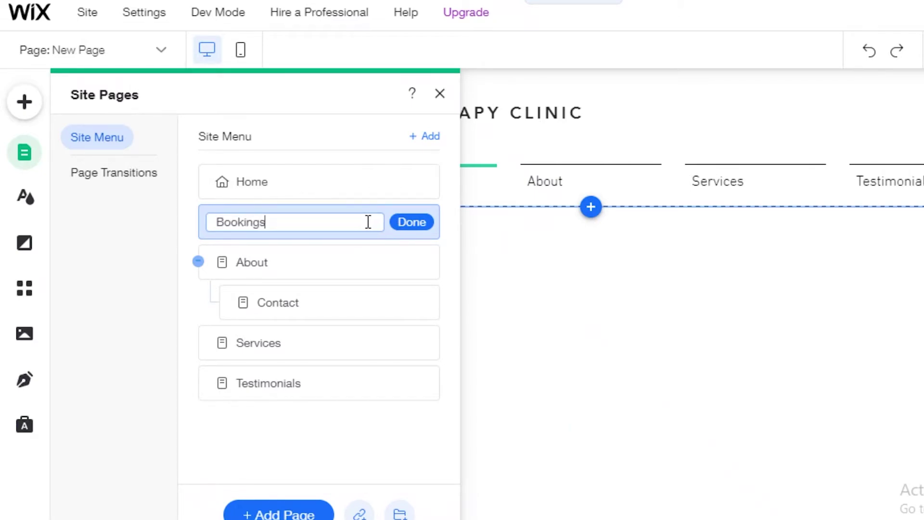
click(407, 221)
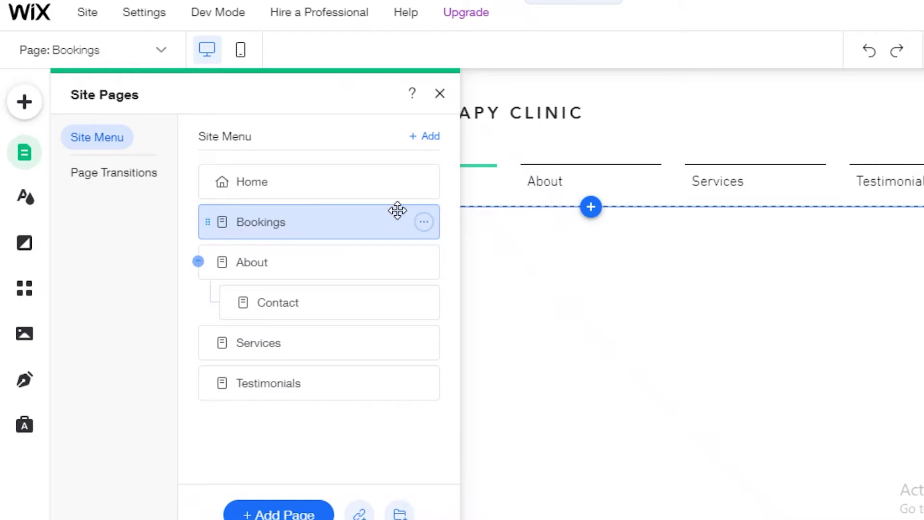
click(440, 93)
- Switch to editing the empty Bookings page and open the App Market
click(123, 55)
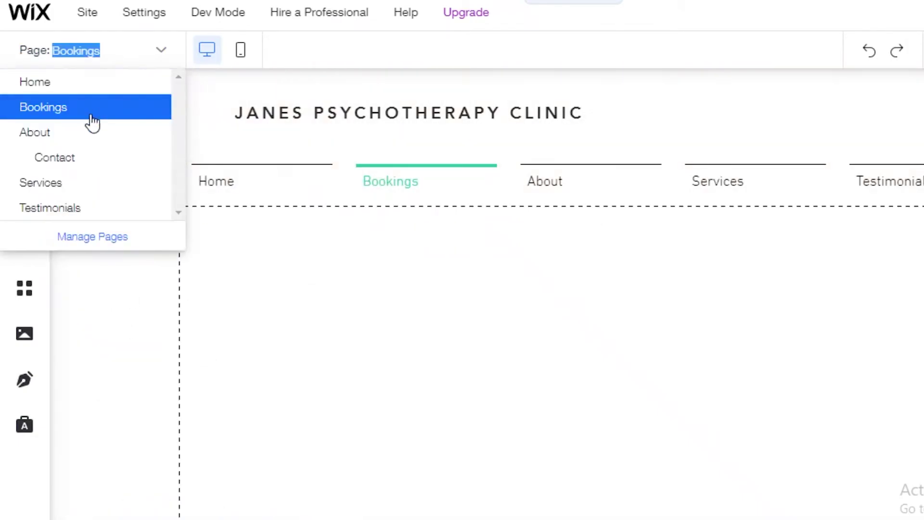
click(92, 120)
scroll(448, 242, down, 5)
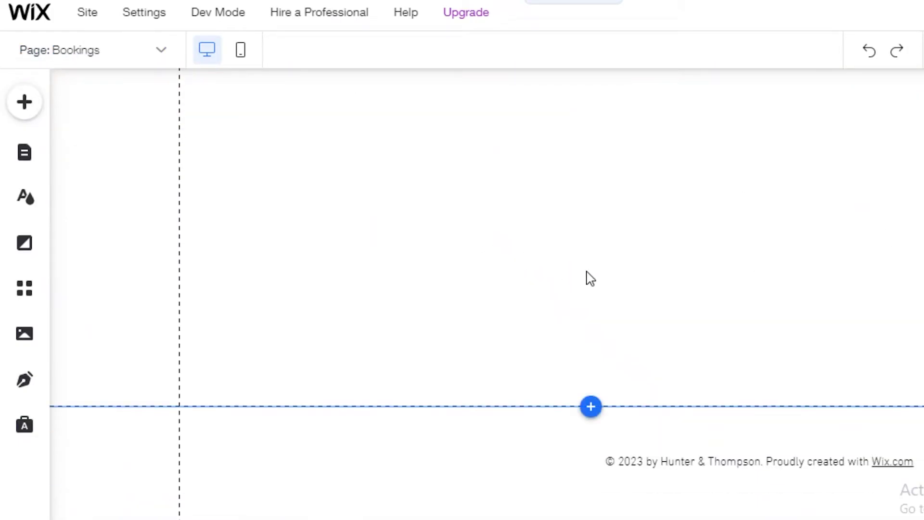
scroll(568, 299, up, 5)
scroll(530, 326, down, 5)
scroll(530, 326, up, 5)
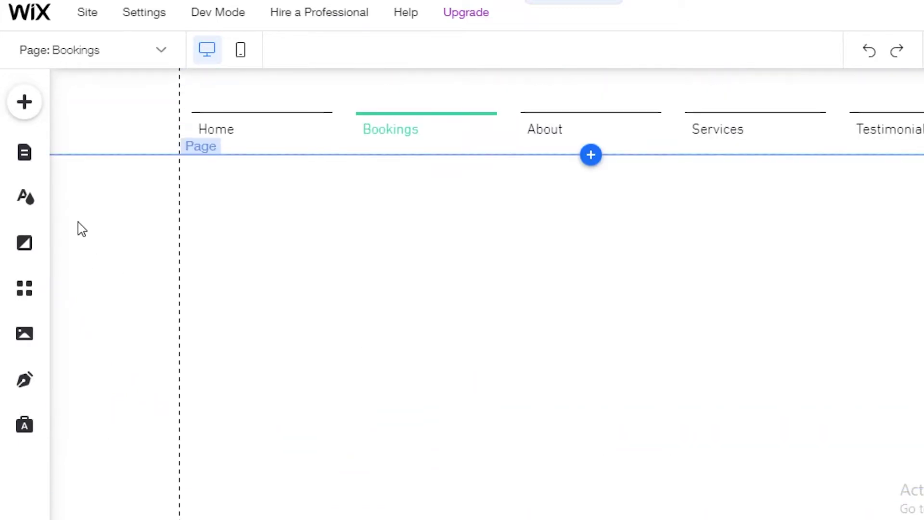
click(34, 299)
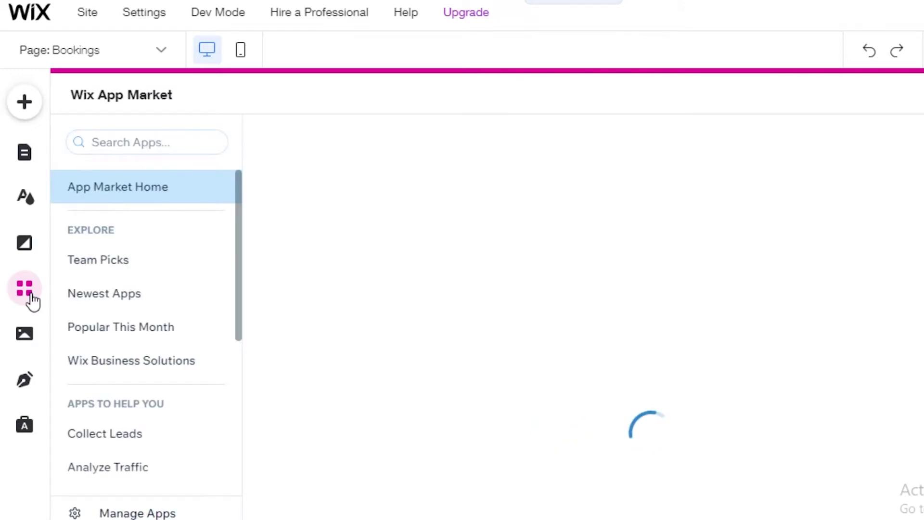
- Search the App Market for 'booking' and browse the 36 results to Wix Bookings
click(159, 144)
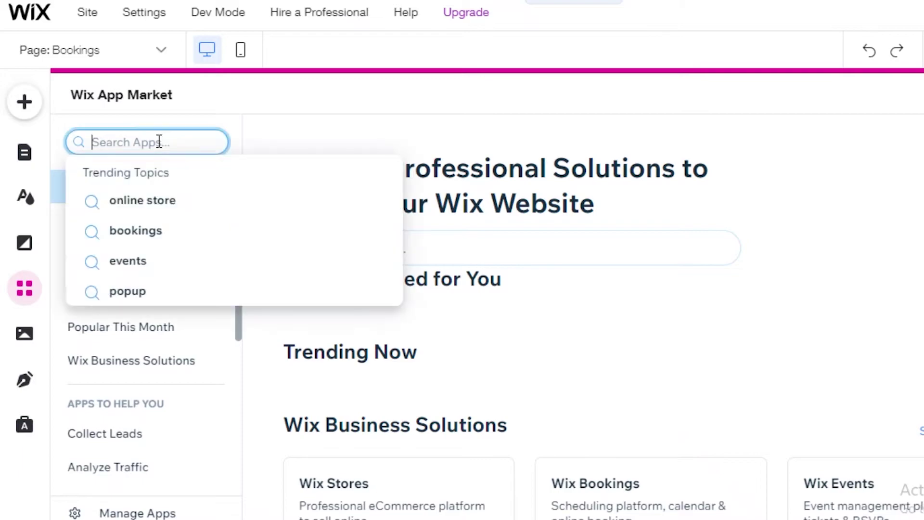
text(booking)
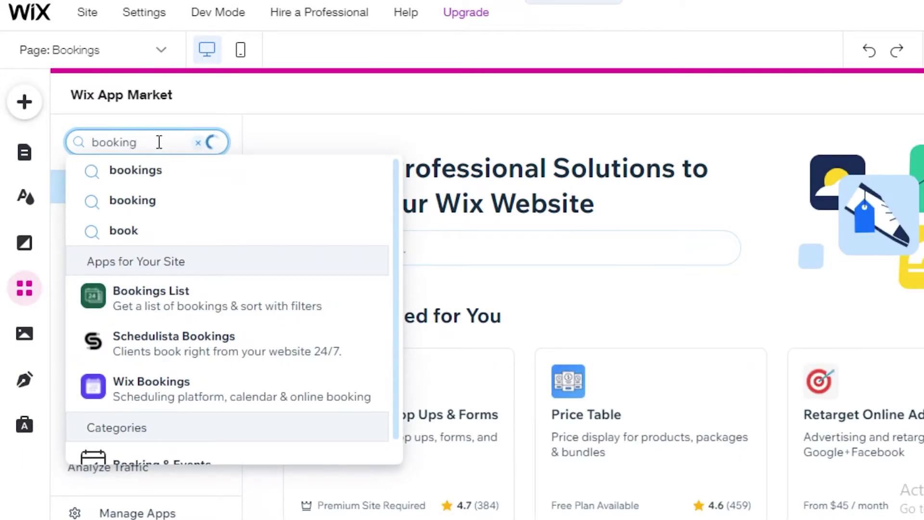
key(Return)
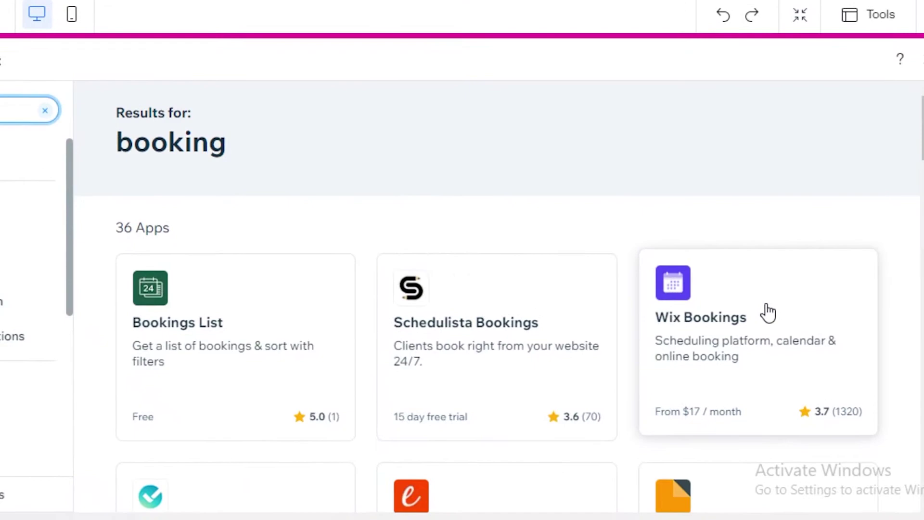
scroll(224, 350, down, 4)
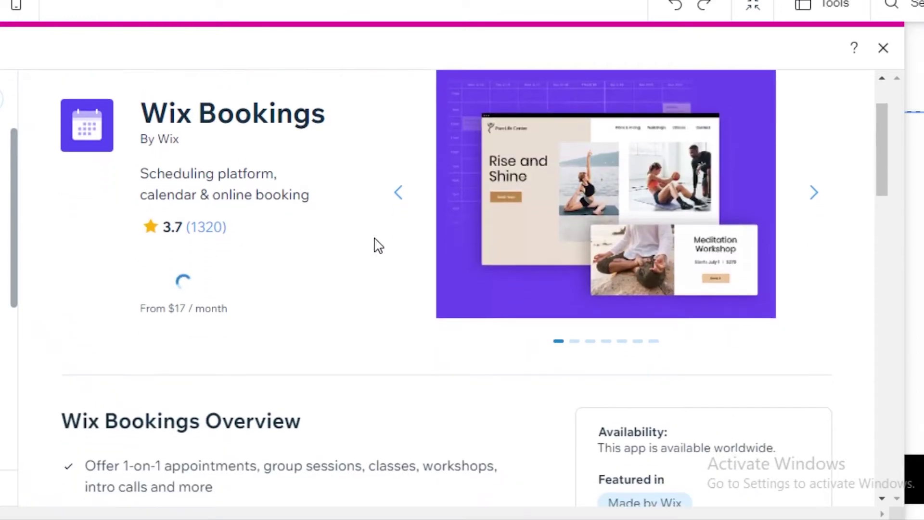
- Add Wix Bookings to the site and let it install with a Book Online page
click(238, 295)
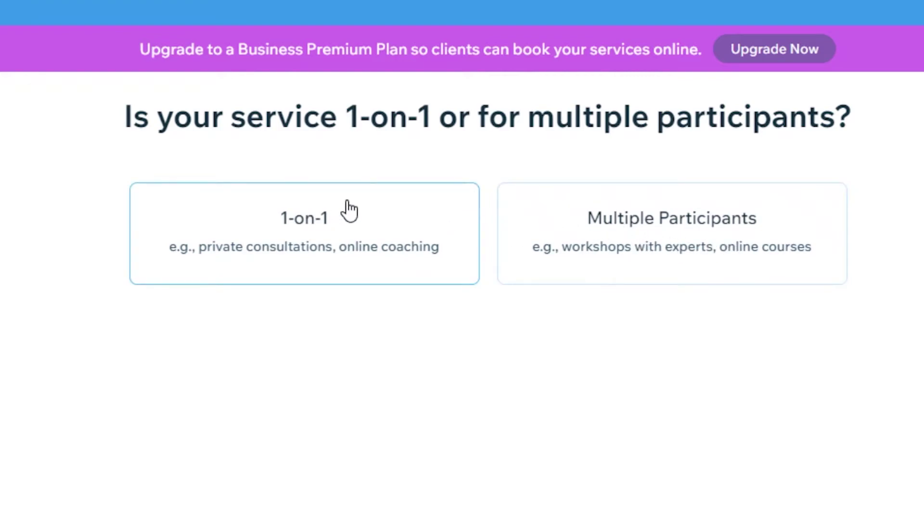
- Choose 1-on-1 services and open Booking Calendar > Calendar in the dashboard
click(330, 235)
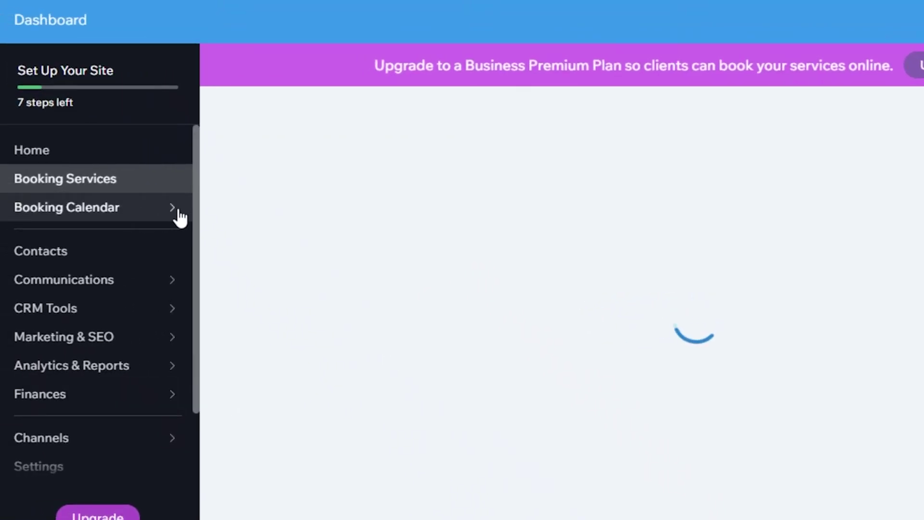
click(166, 209)
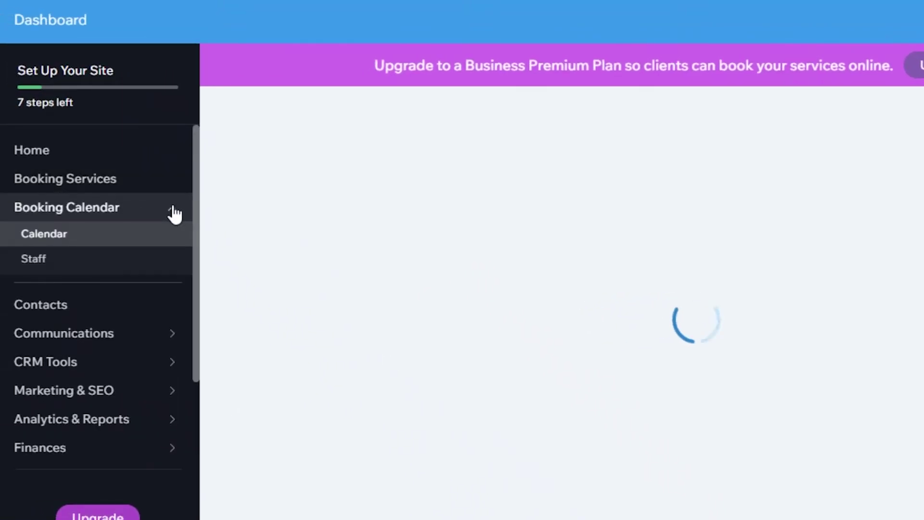
click(58, 240)
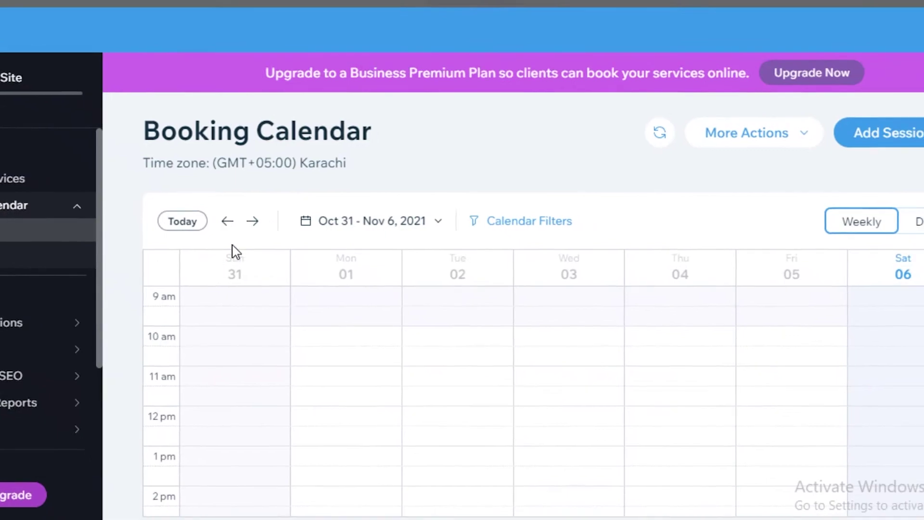
- Try the Daily calendar view, then return to the Oct 31 – Nov 6, 2021 week
scroll(289, 288, down, 6)
scroll(458, 356, up, 2)
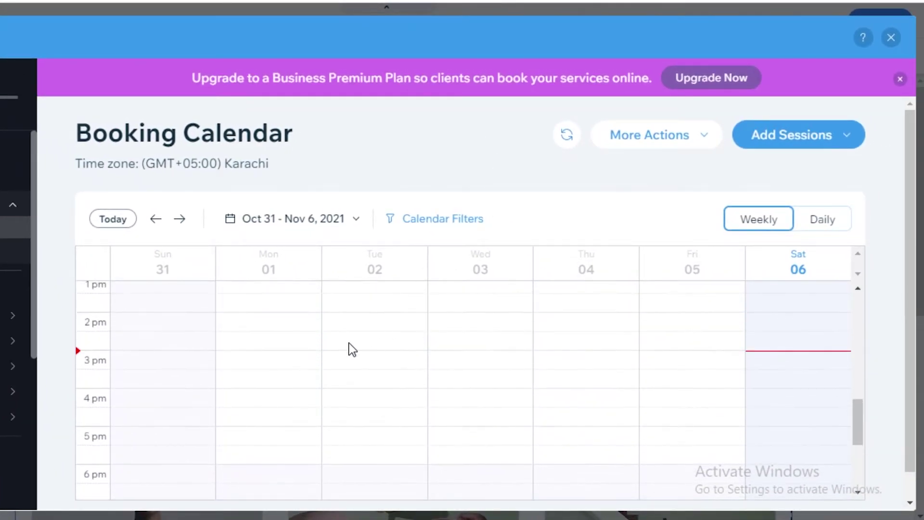
scroll(376, 317, up, 2)
click(825, 222)
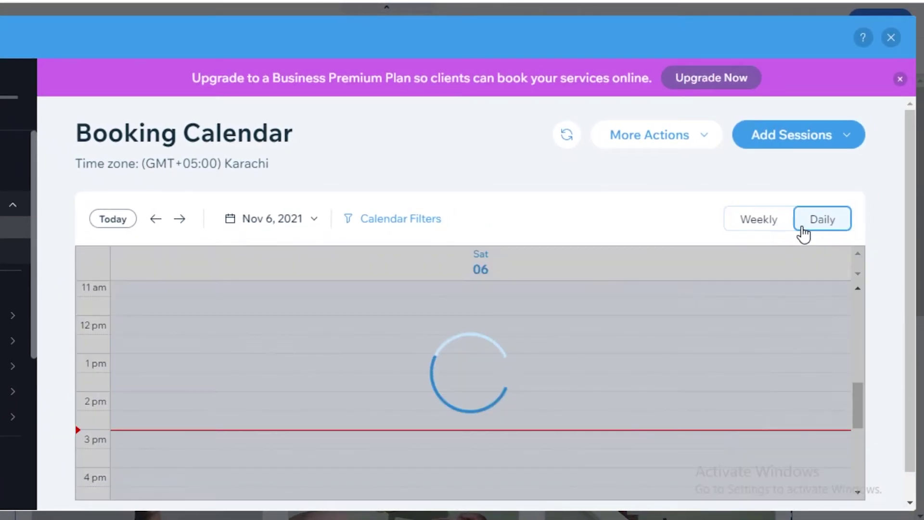
click(771, 222)
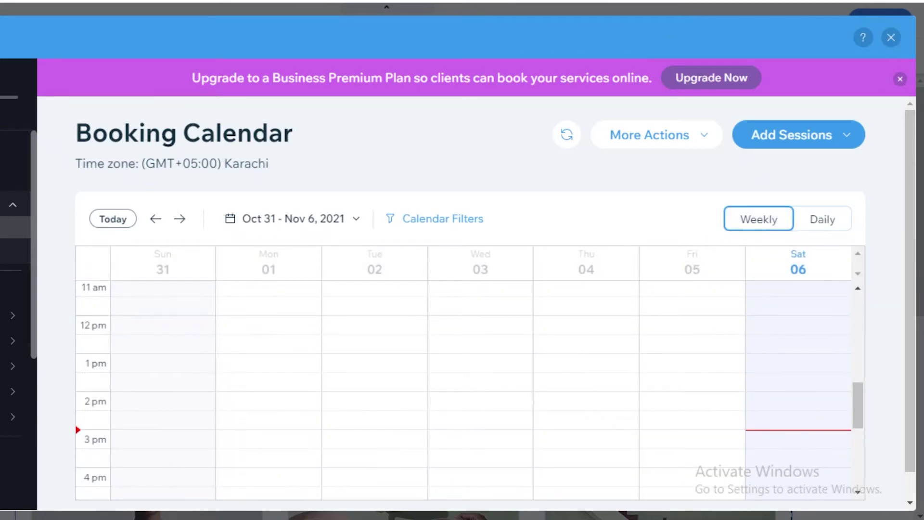
- Start a new booking service and title it 'CBT Therapy'
mouse_move(46, 192)
click(98, 189)
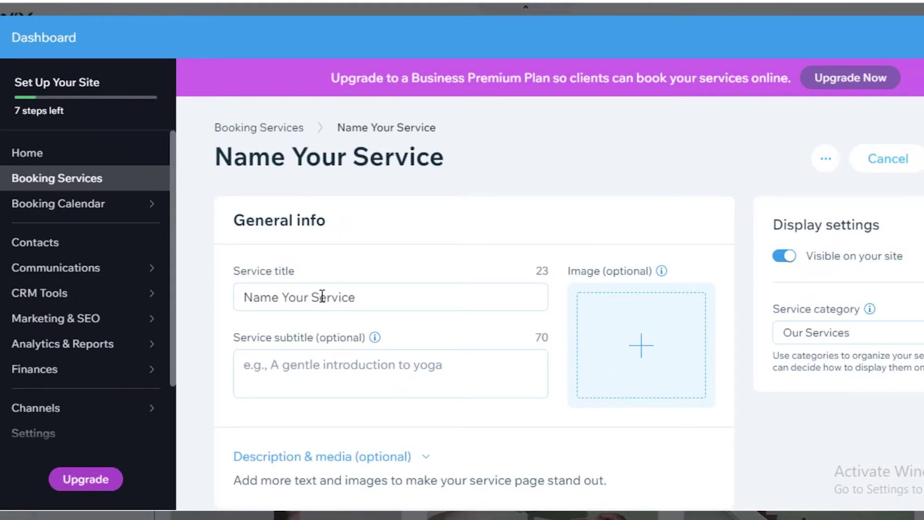
click(322, 297)
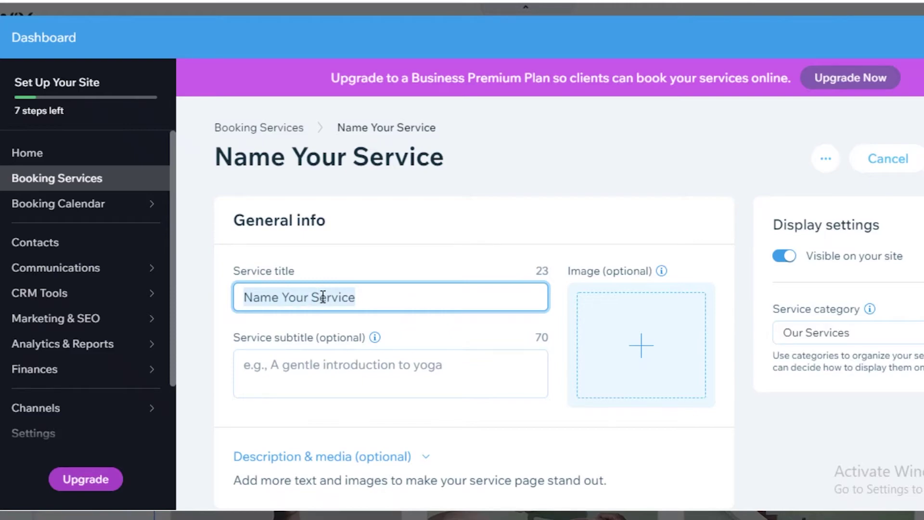
text(a)
key(BackSpace)
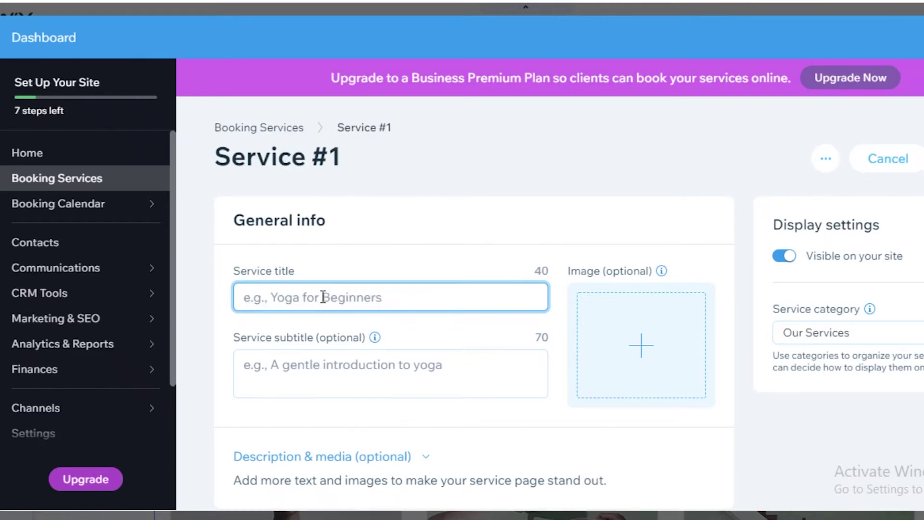
text(1 o)
text(Hr T)
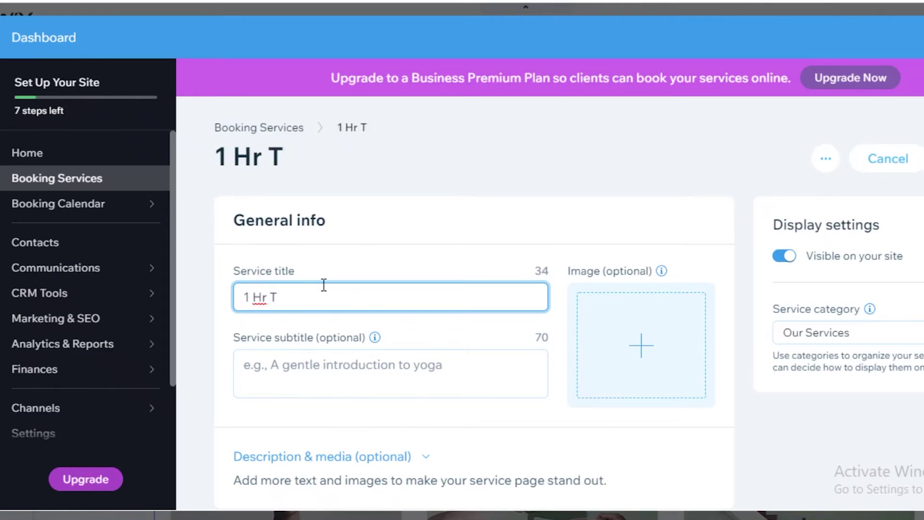
key(ctrl+a)
text(CBT)
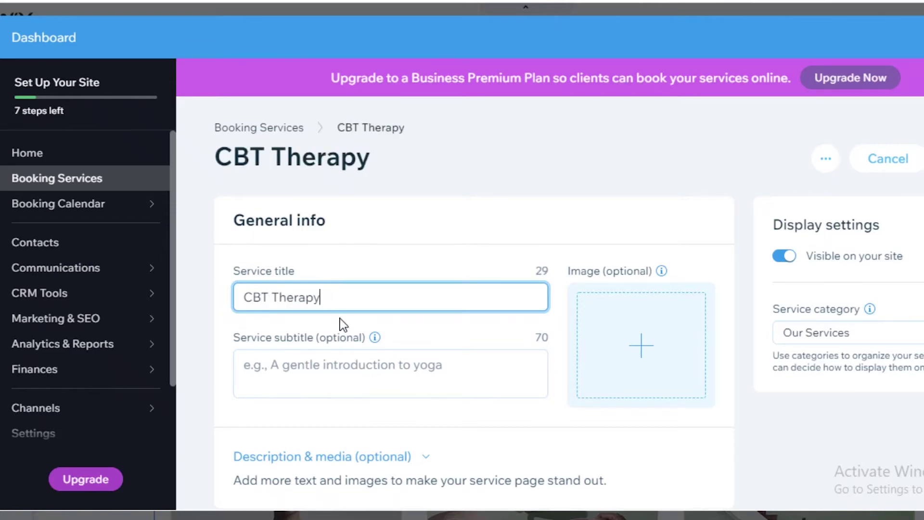
- Move past the subtitle and scroll down to the 1 hour session duration
click(354, 336)
scroll(318, 346, down, 3)
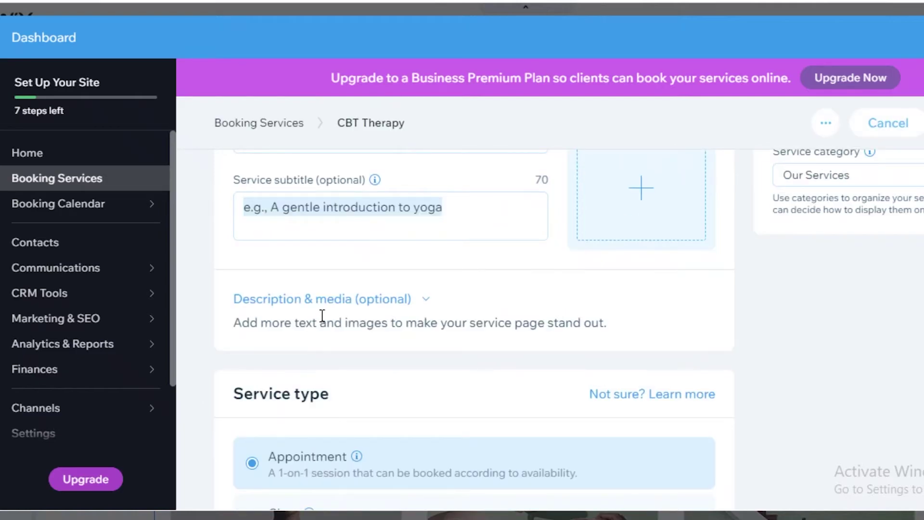
scroll(755, 299, up, 4)
scroll(632, 339, down, 9)
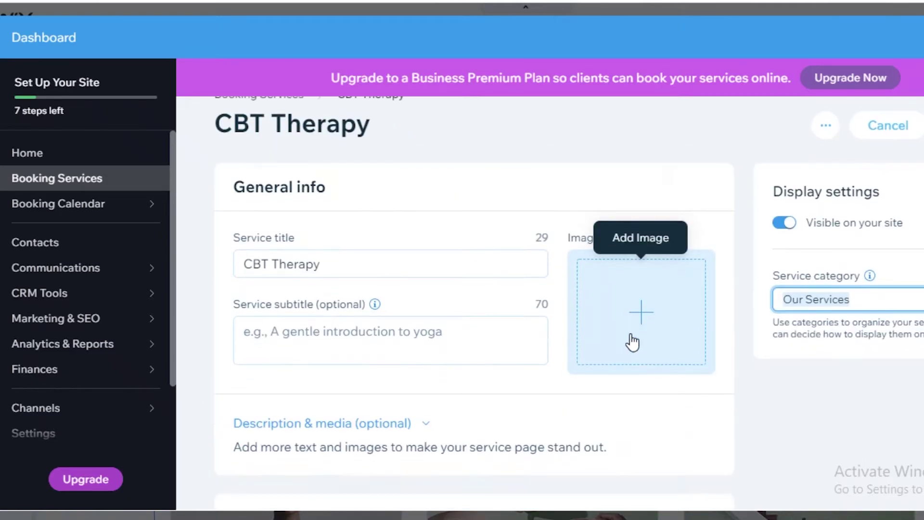
- Keep the 1 hour session duration and set a 5 min buffer time
scroll(450, 319, down, 5)
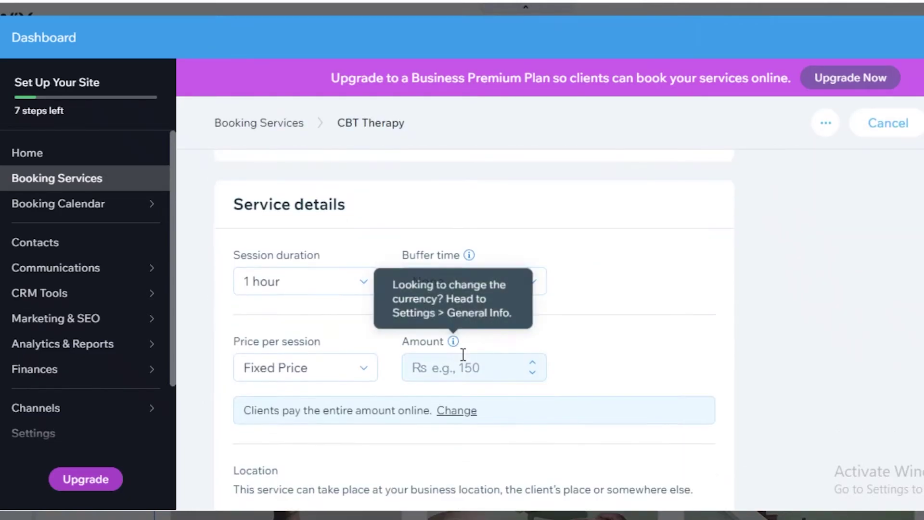
click(348, 287)
click(349, 288)
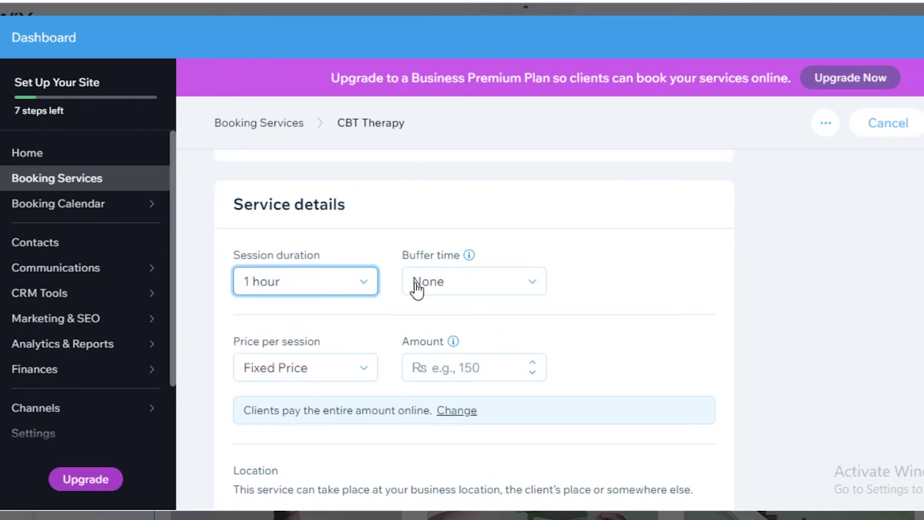
click(469, 286)
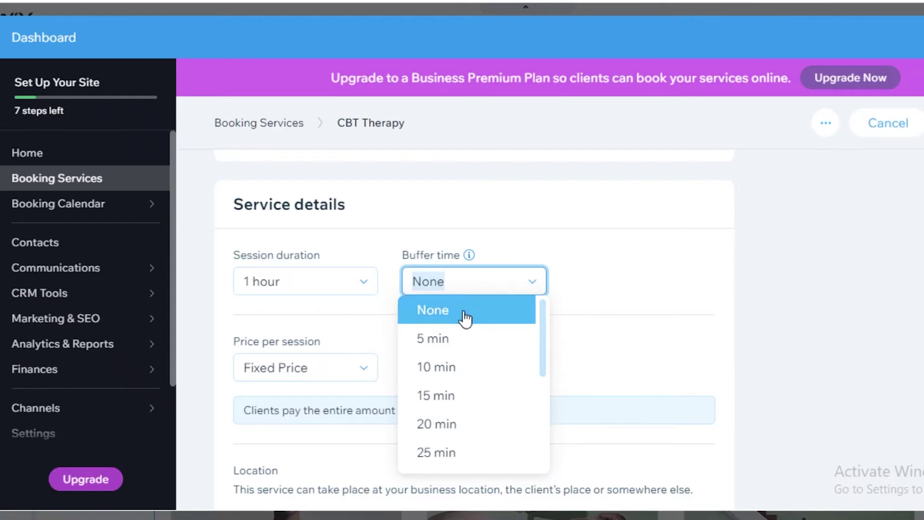
click(460, 340)
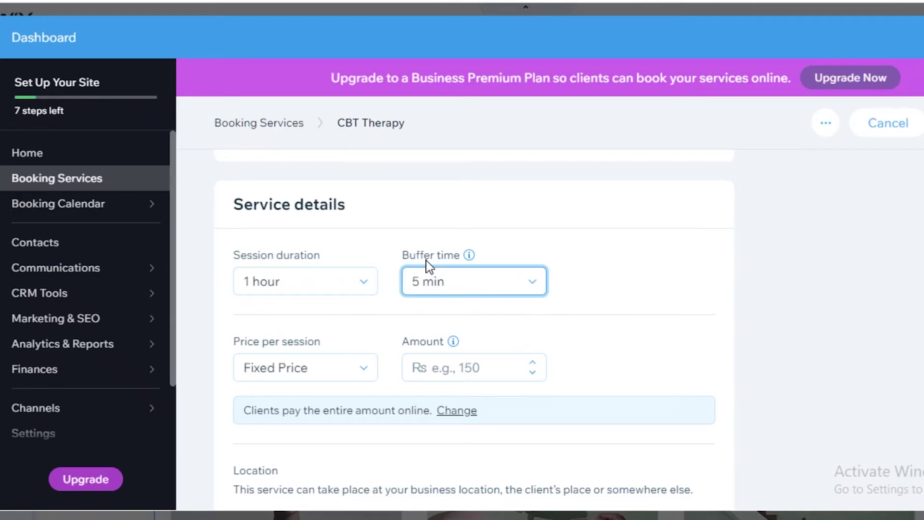
- Keep Fixed Price pricing and select the per-session Amount value to overwrite it
click(347, 376)
click(356, 373)
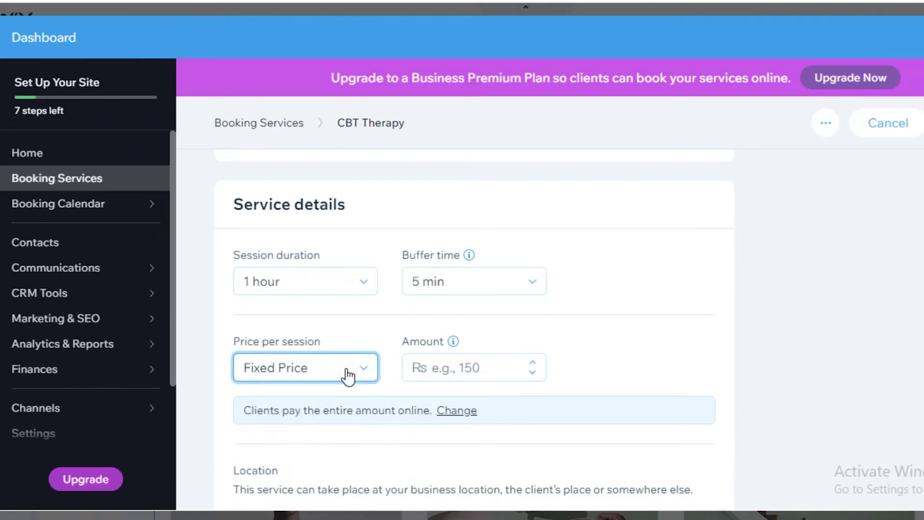
click(427, 375)
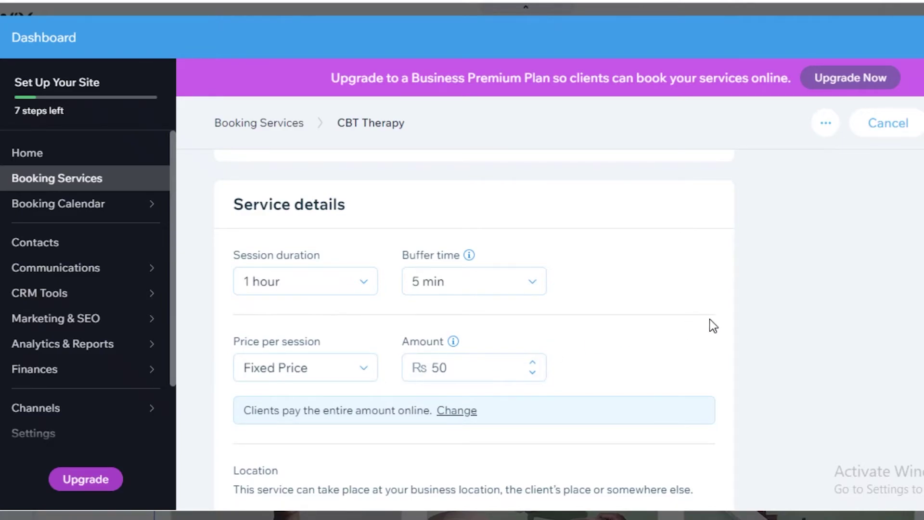
scroll(510, 382, down, 2)
double_click(427, 291)
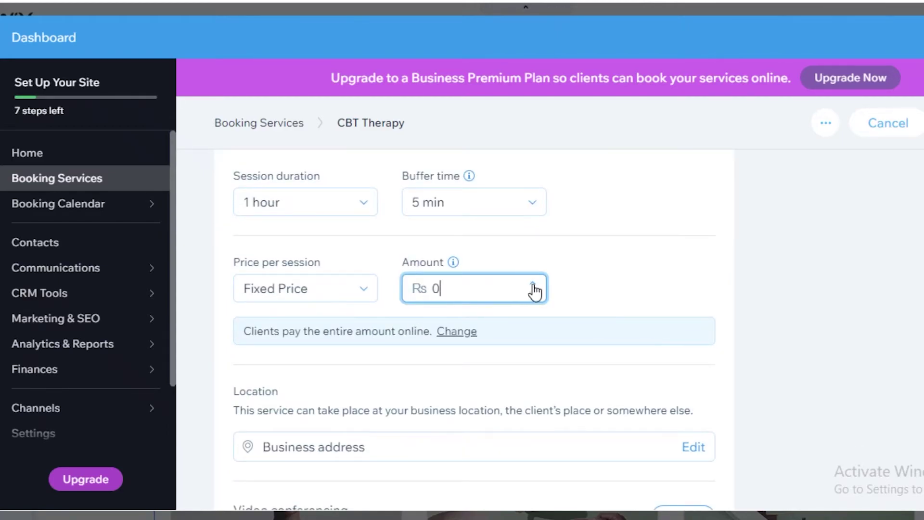
click(533, 285)
double_click(439, 280)
- Enter 100 as the session price and scroll down to Service availability
text(100)
scroll(480, 415, down, 3)
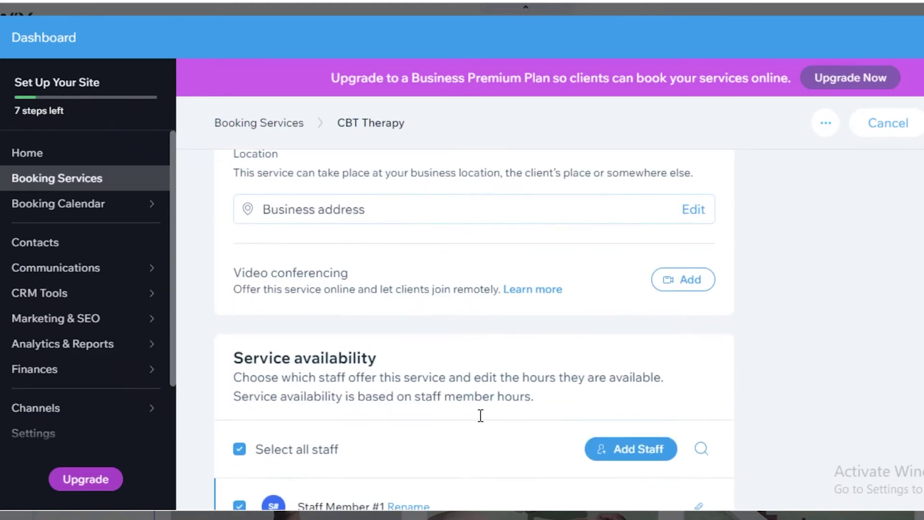
scroll(438, 179, up, 1)
scroll(636, 309, down, 4)
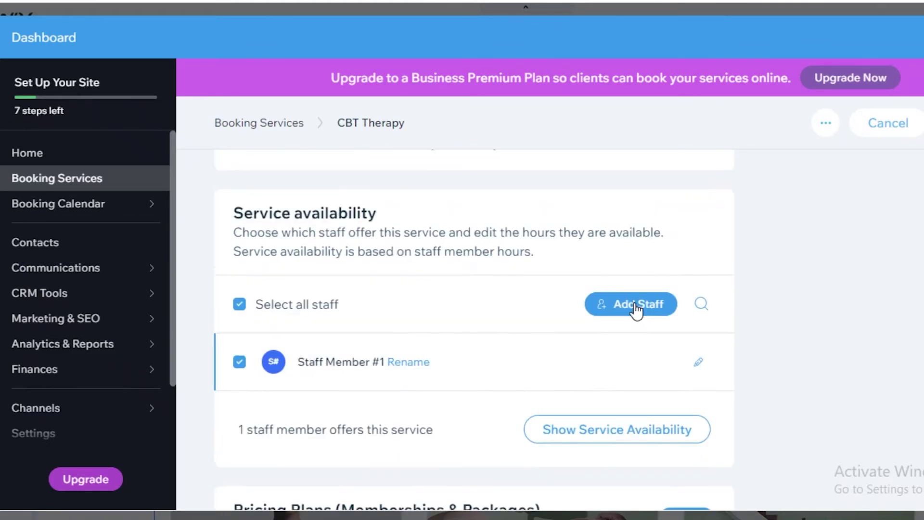
scroll(599, 322, down, 3)
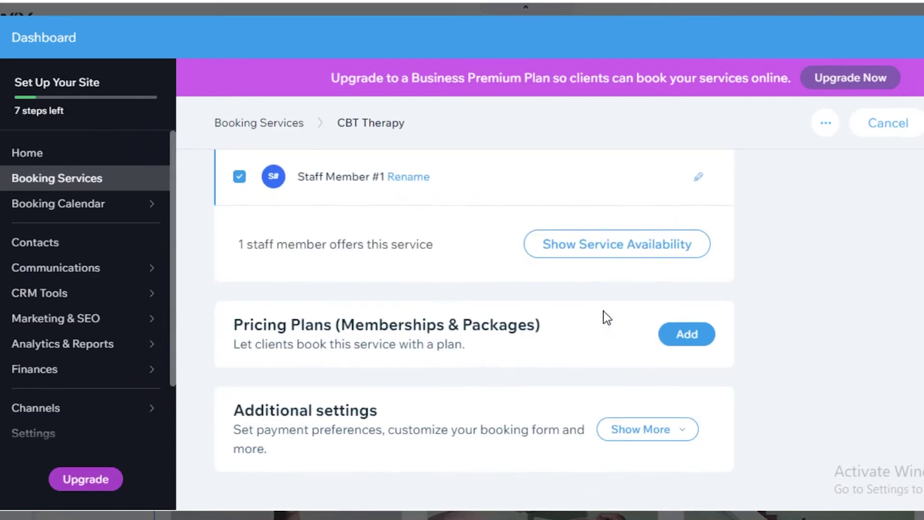
scroll(605, 316, up, 1)
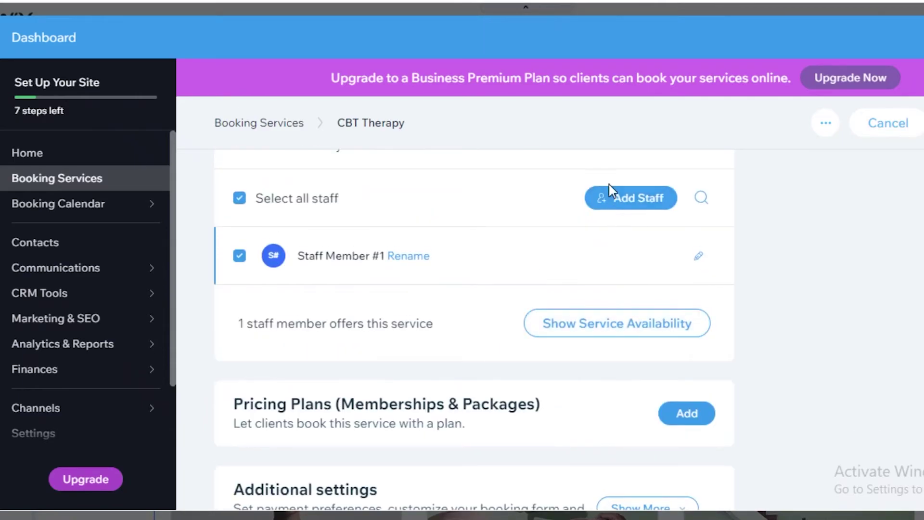
- Create a new staff member with their name and assign them to CBT Therapy
click(623, 206)
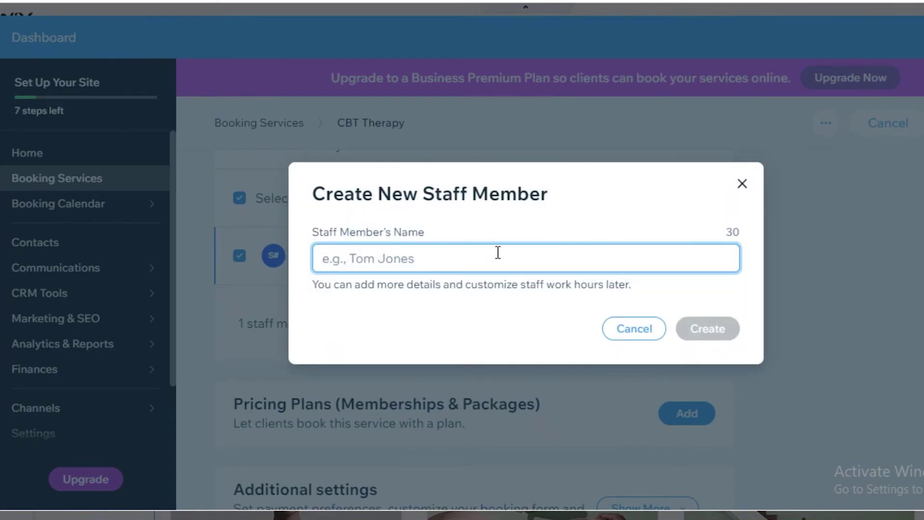
text(Ana)
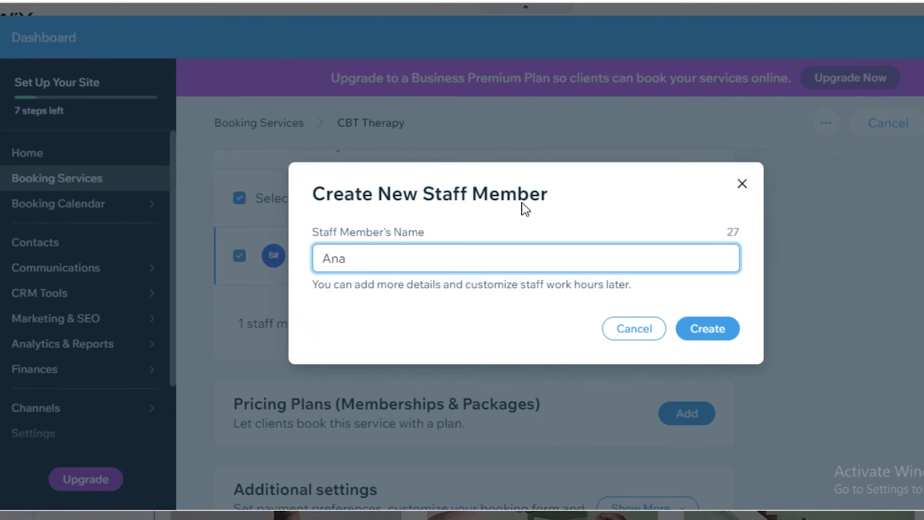
click(708, 330)
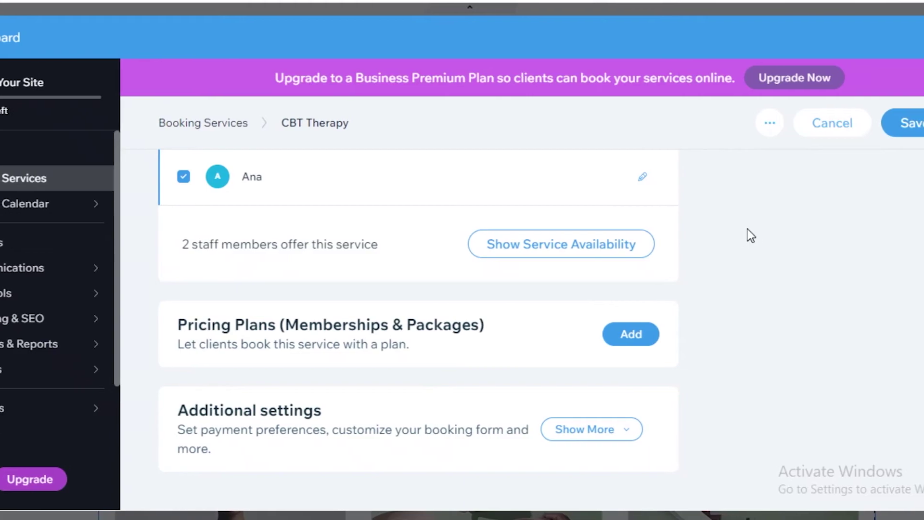
scroll(770, 226, up, 10)
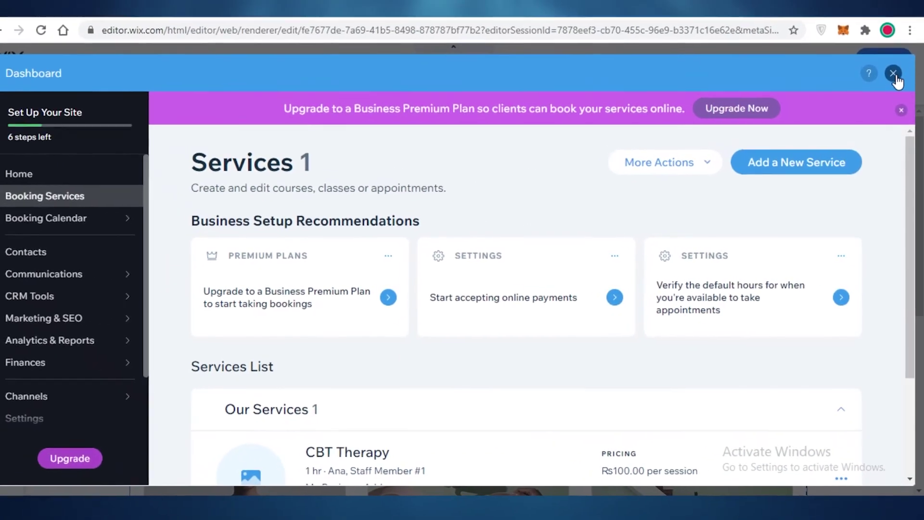
- Close the dashboard, go to My Sites, and open the published clinic site's URL
click(894, 74)
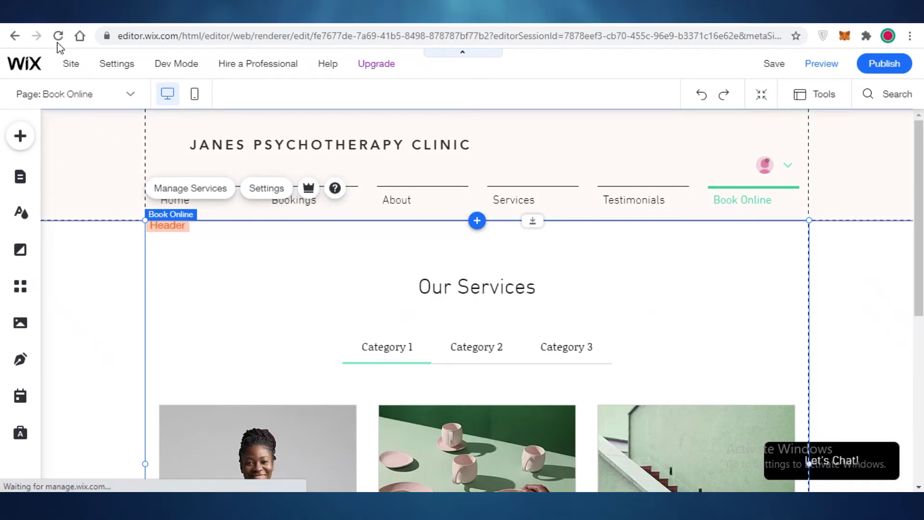
click(24, 63)
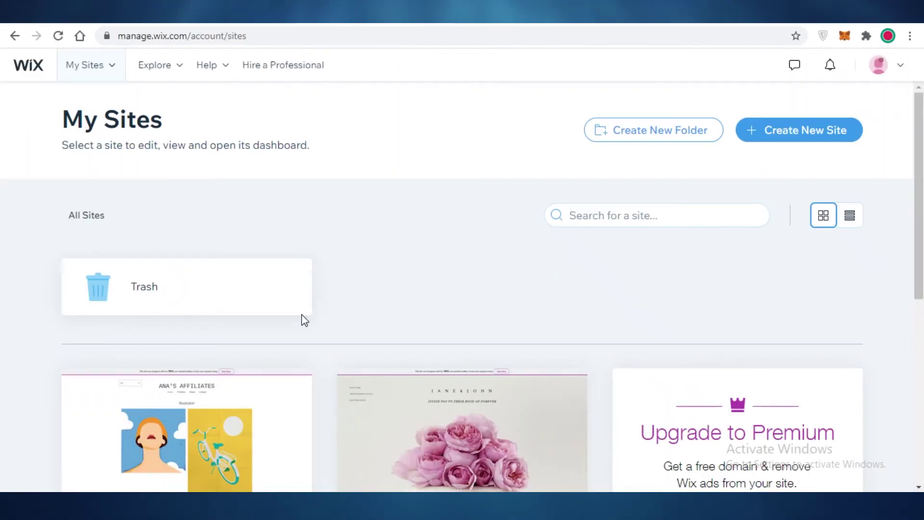
click(58, 36)
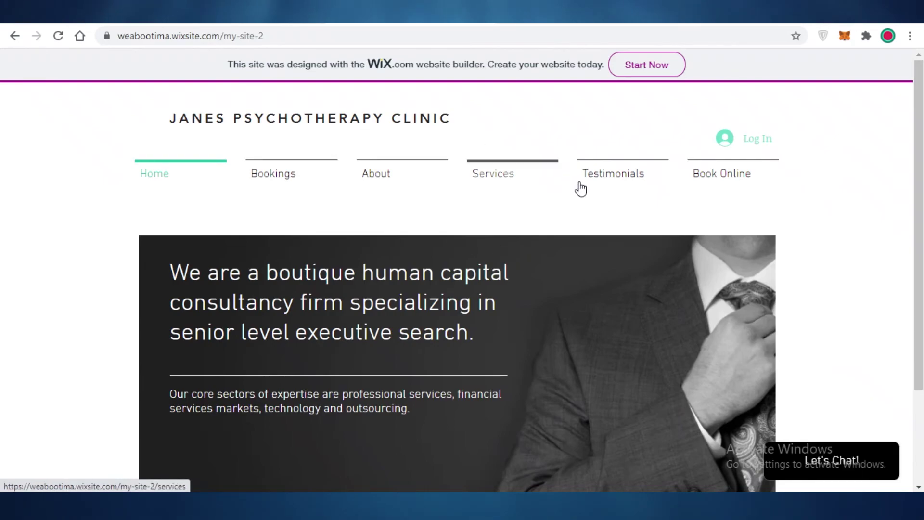
- Open the live Book Online page and scroll down to the CBT Therapy card
click(749, 184)
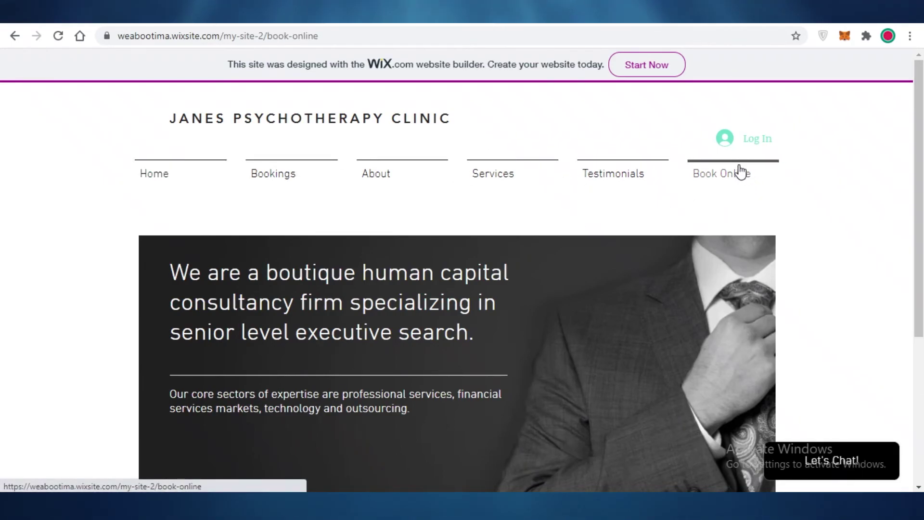
scroll(749, 198, down, 3)
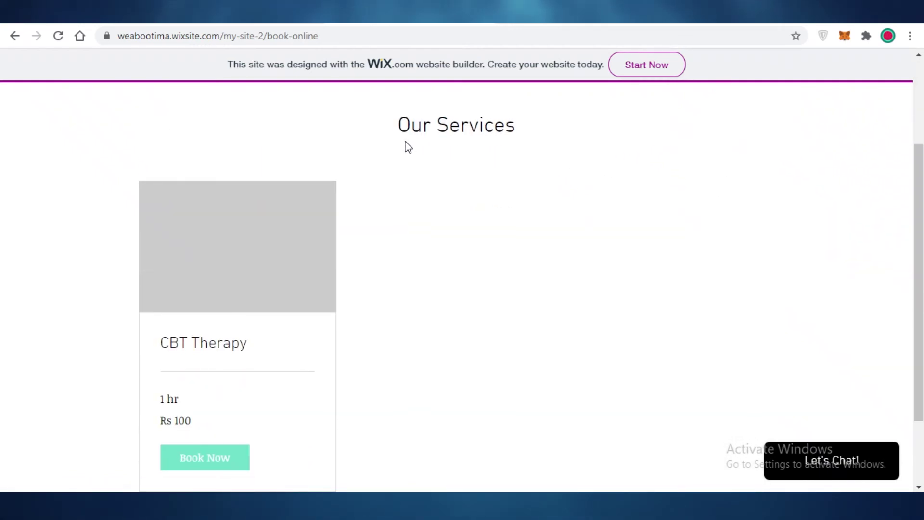
drag(410, 126, 504, 134)
click(501, 202)
scroll(219, 284, down, 2)
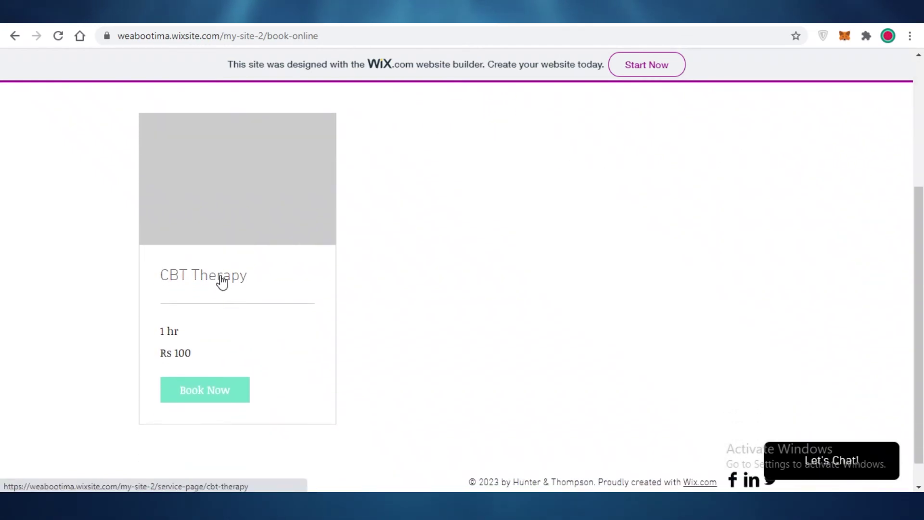
- Try Book Now on CBT Therapy and dismiss the 'not yet available' message
click(237, 392)
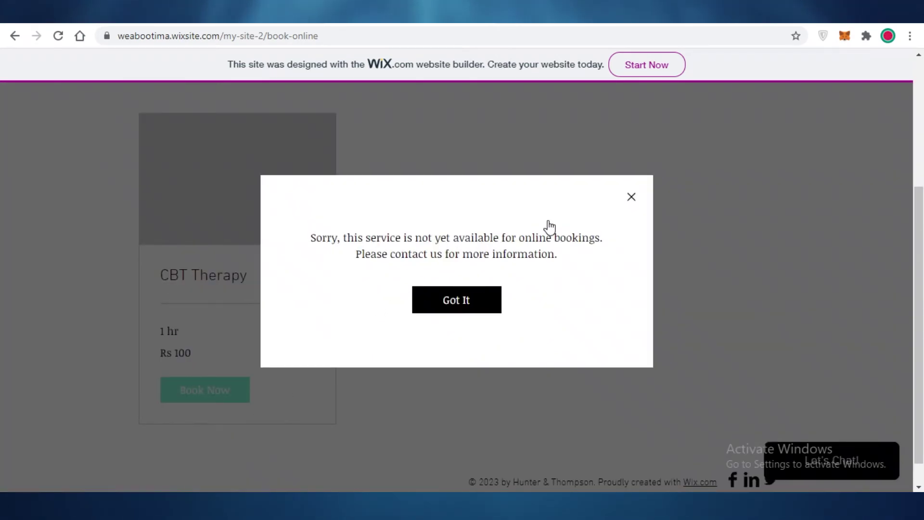
click(630, 198)
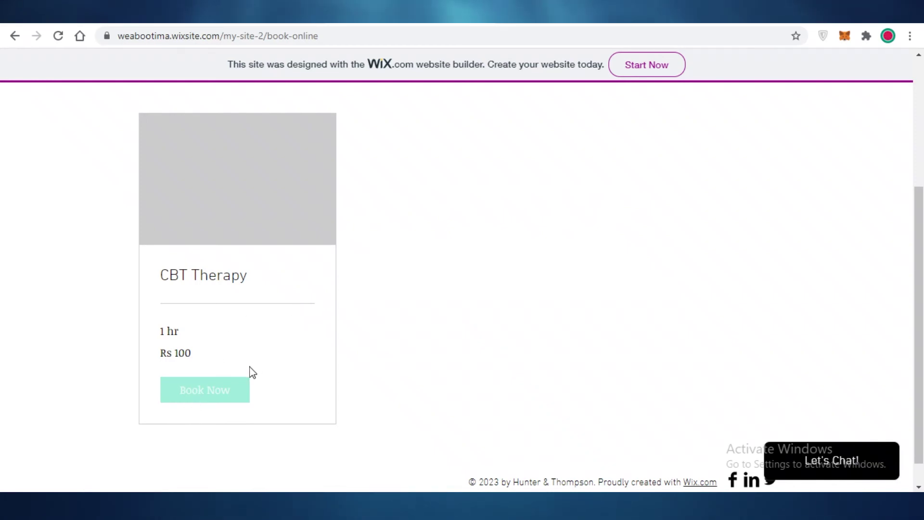
scroll(241, 365, up, 2)
scroll(322, 324, down, 3)
scroll(332, 347, up, 2)
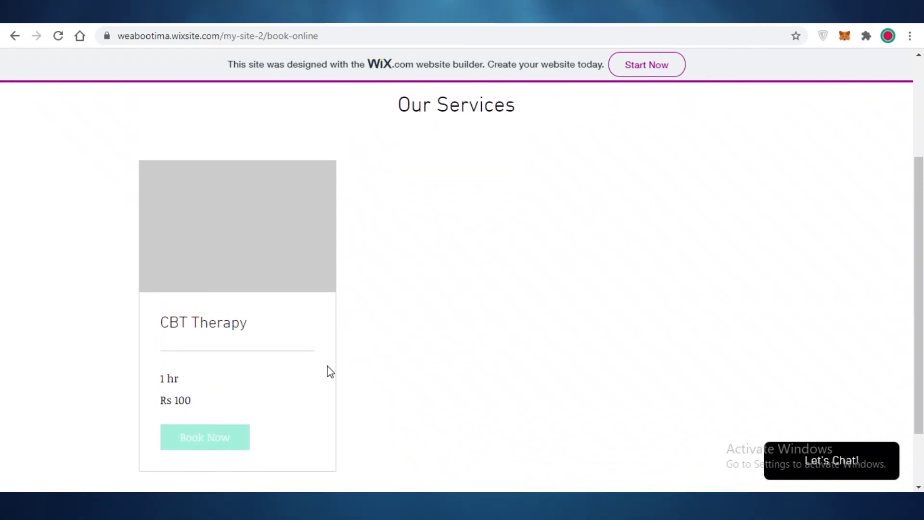
scroll(293, 347, up, 3)
scroll(543, 302, down, 4)
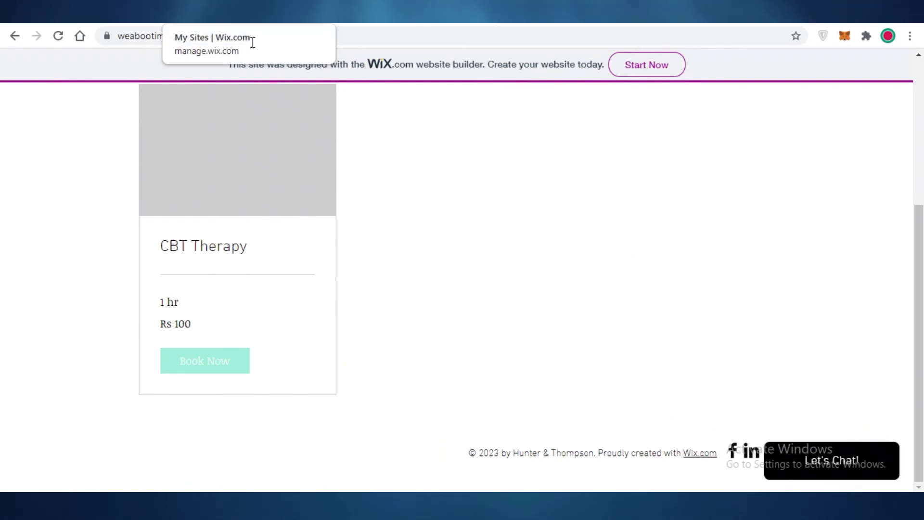
- Return to My Sites, open My Site 2's dashboard, and go to its Booking Calendar
key(ctrl+shift+Tab)
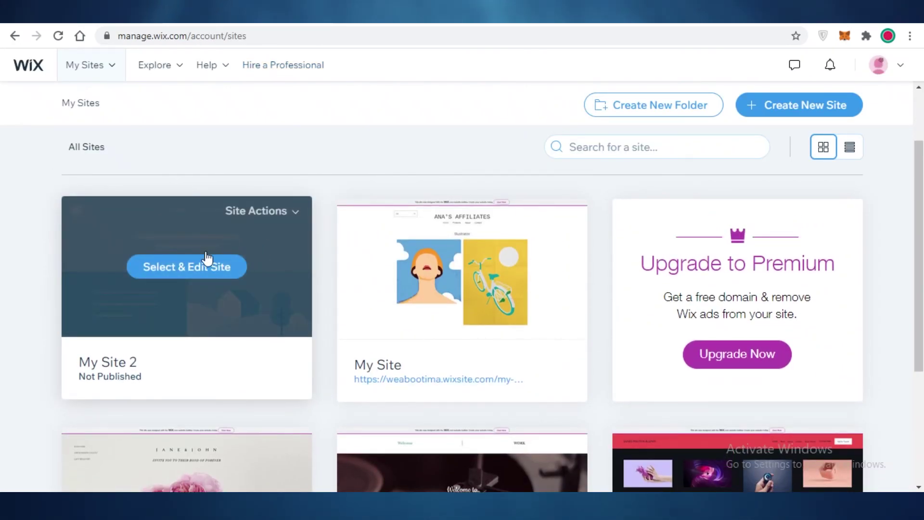
scroll(112, 316, up, 5)
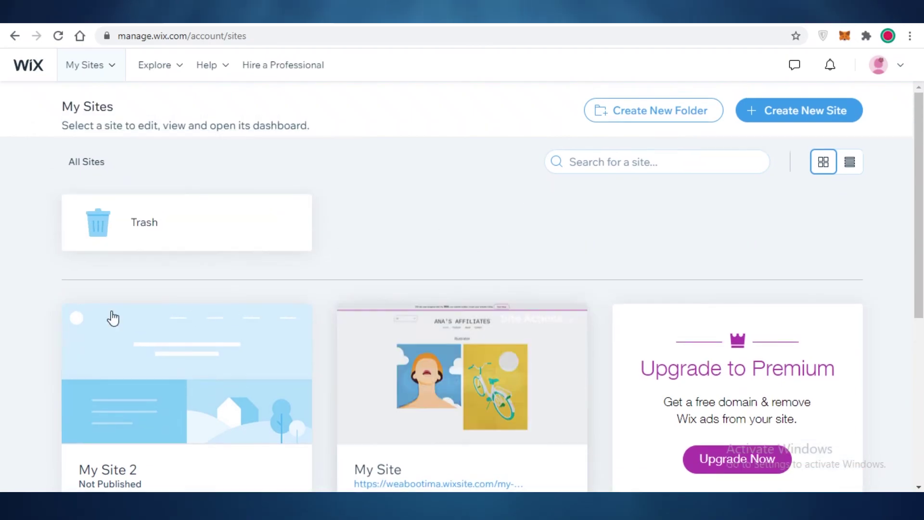
scroll(215, 232, down, 6)
click(215, 230)
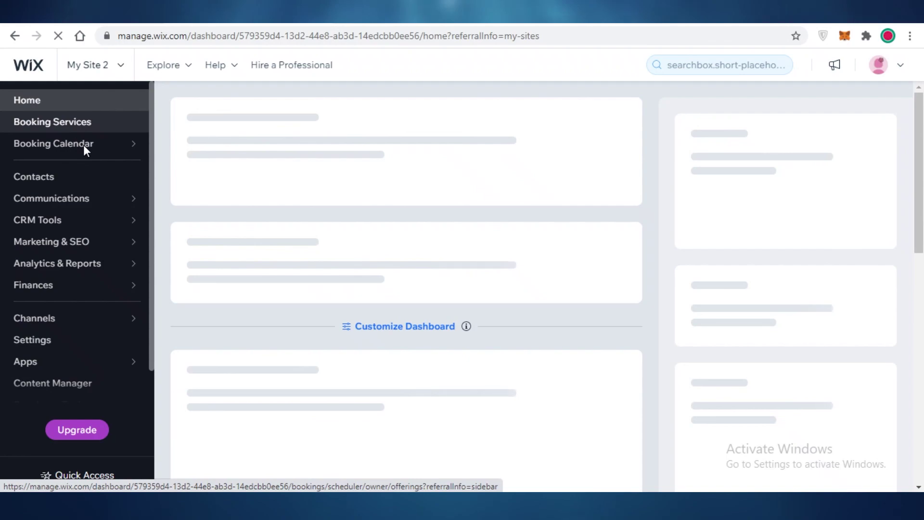
click(120, 145)
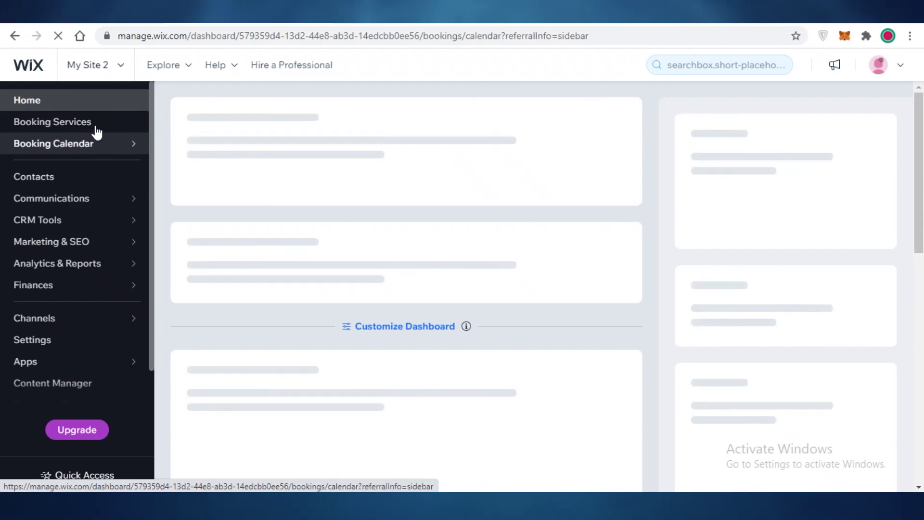